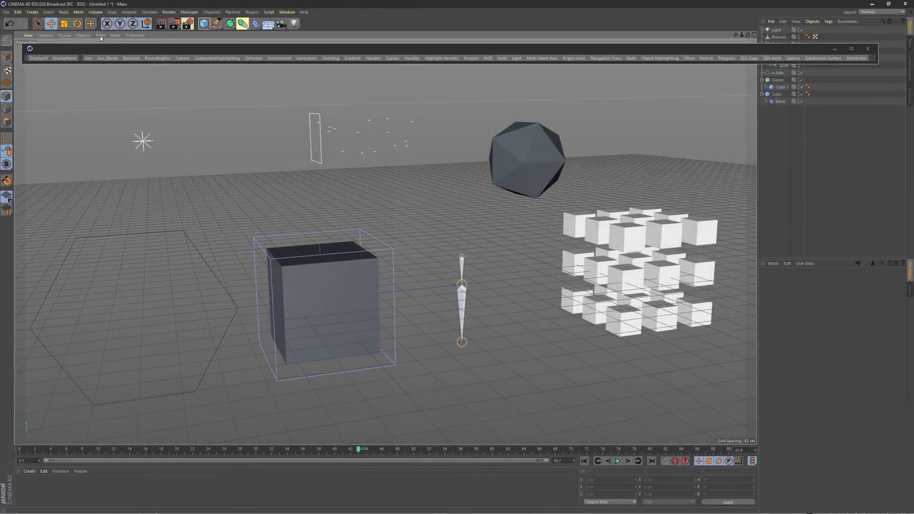
Step: Choose All in the viewport Filter menu so every object type, including the light, is displayed
left_click(100, 36)
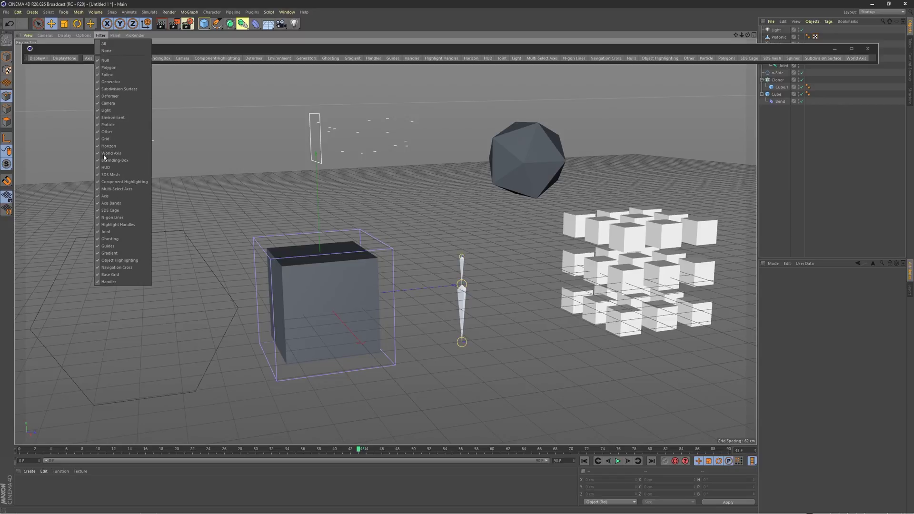
left_click(104, 43)
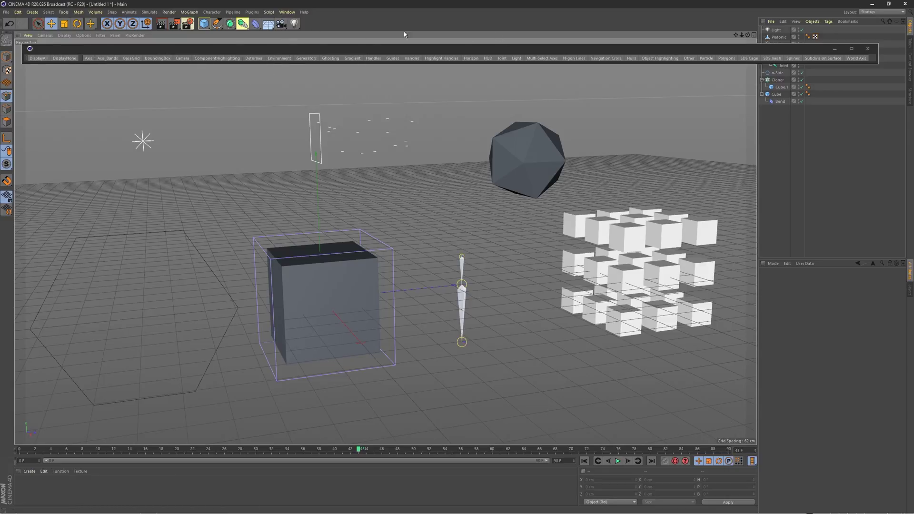
left_click(149, 12)
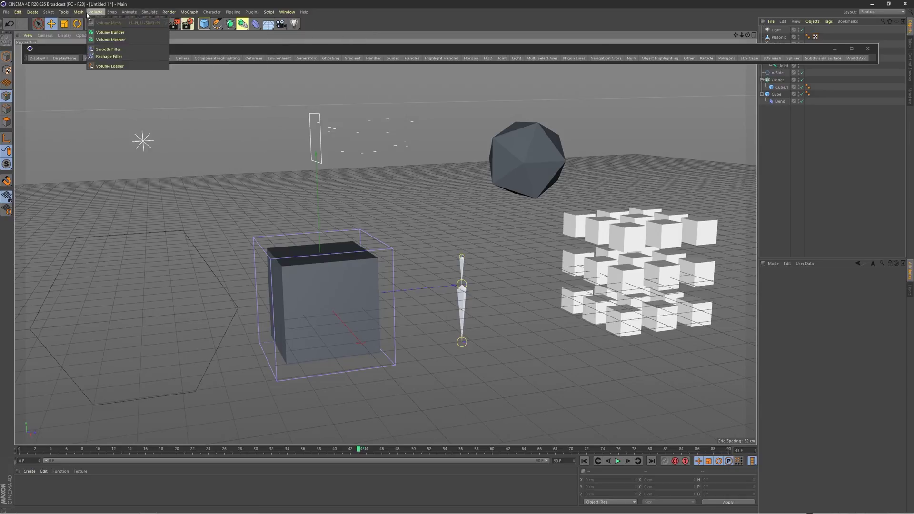
left_click(211, 12)
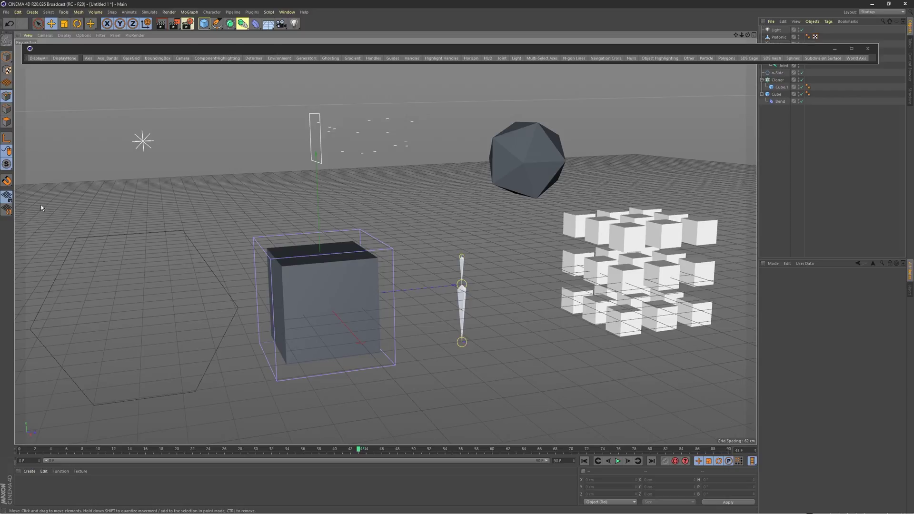
left_click(101, 36)
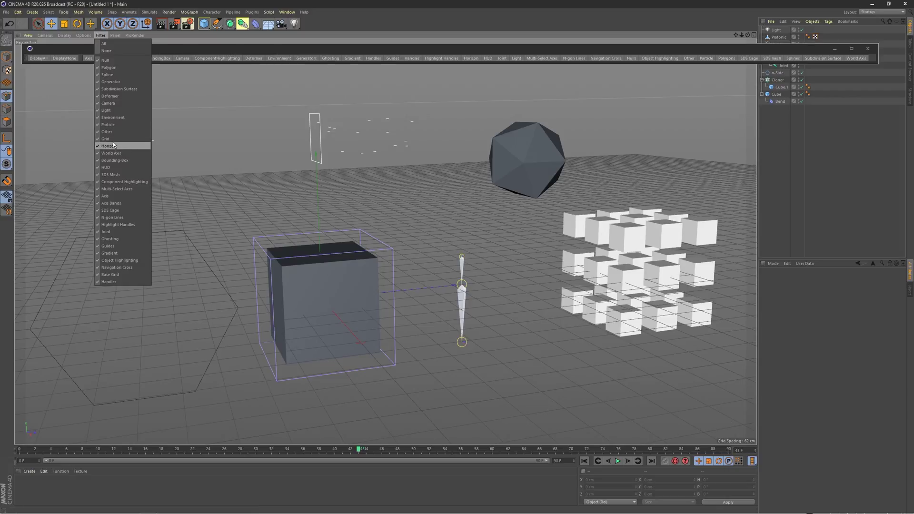
left_click(112, 145)
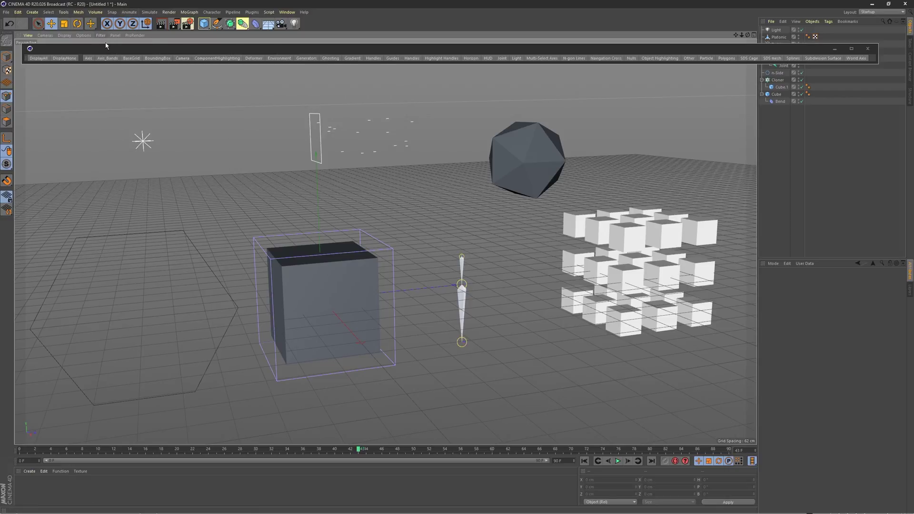
left_click(100, 36)
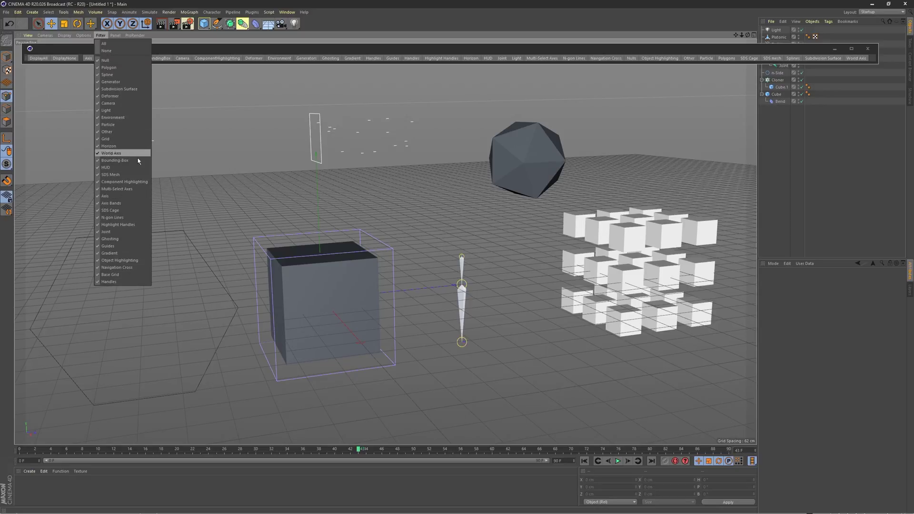
left_click(217, 136)
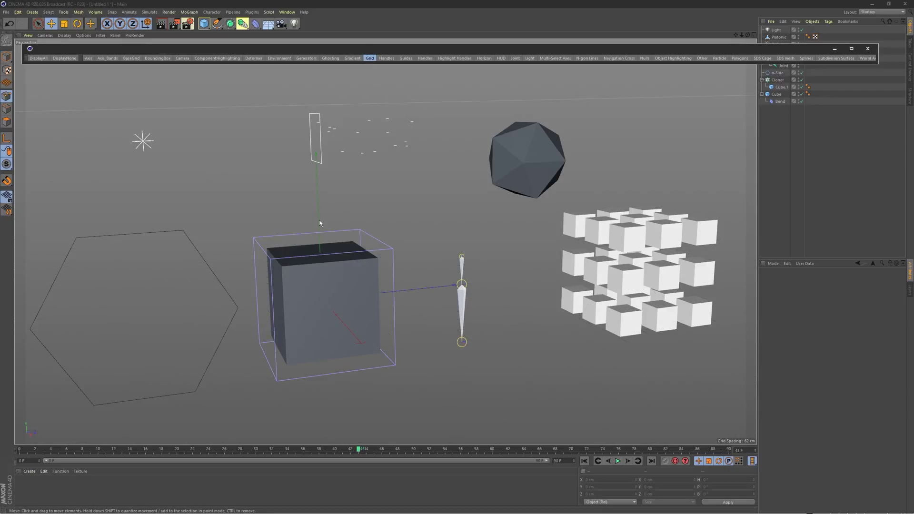
left_click(371, 65)
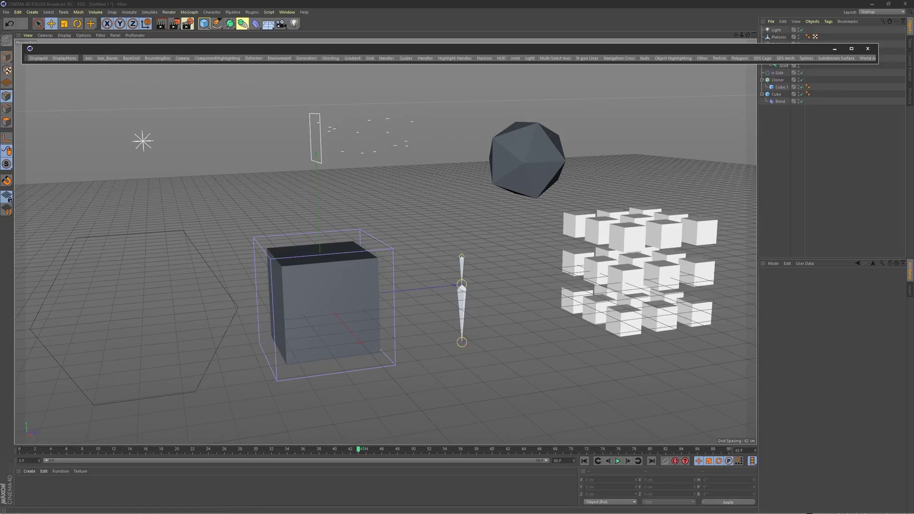
Step: Open Window > Customization > Customize Commands, centre it, and turn on Edit Palettes
left_click(287, 12)
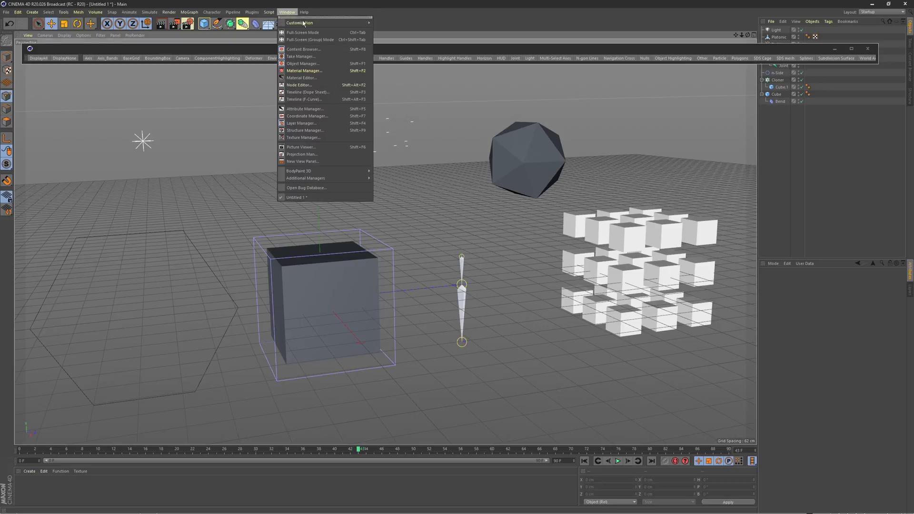
mouse_move(323, 23)
left_click(405, 26)
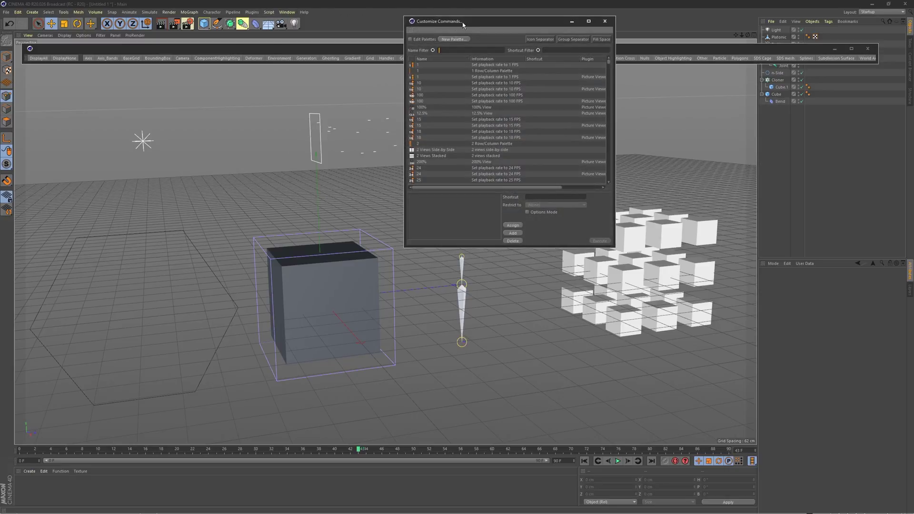
left_click_drag(462, 24, 416, 143)
left_click(376, 158)
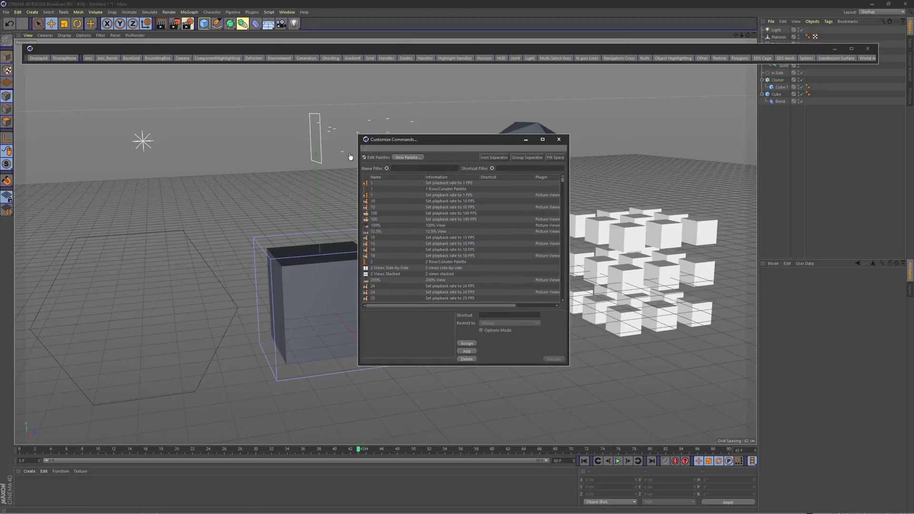
Step: Delete the Axis, Axis_Bands, BaseGrid, BoundingBox, ComponentHighlighting, Environment and Ghosting buttons from the palette
left_click(88, 59)
key("Delete")
left_click(90, 59)
key("Delete")
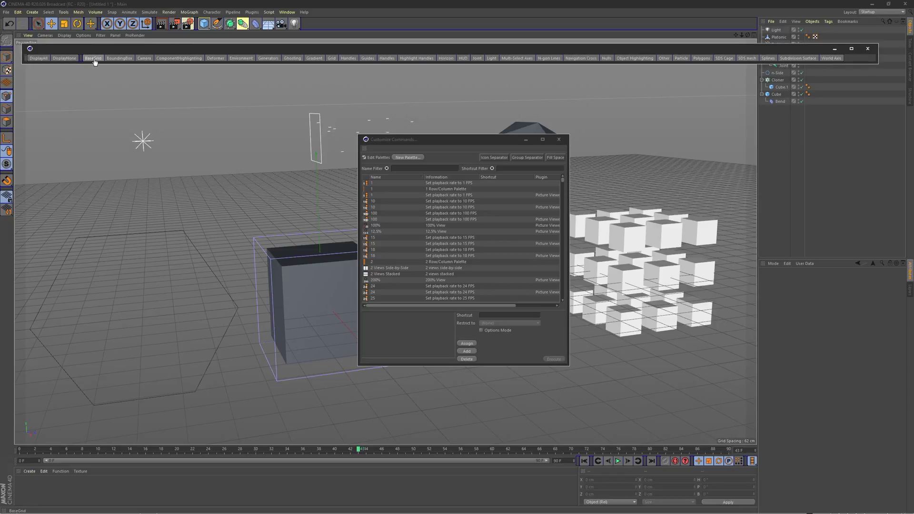
left_click(93, 58)
key("Delete")
left_click(95, 59)
key("Delete")
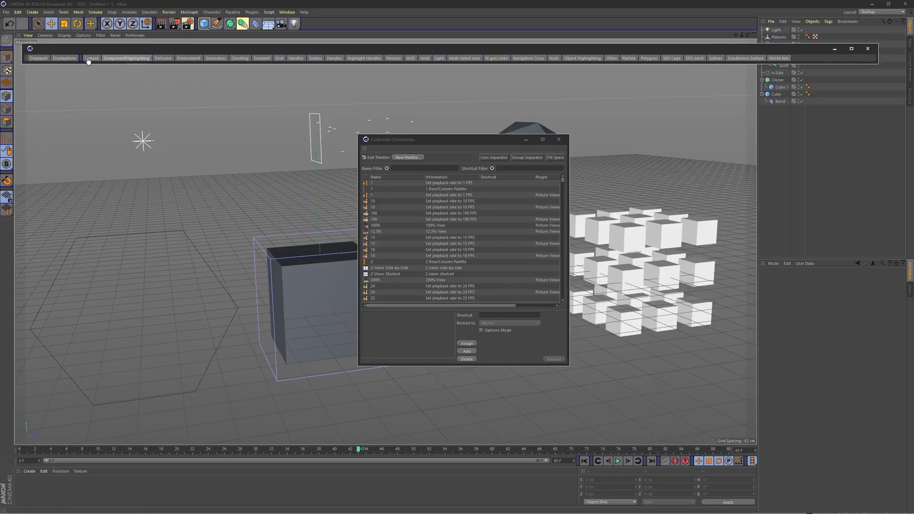
left_click(123, 60)
key("Delete")
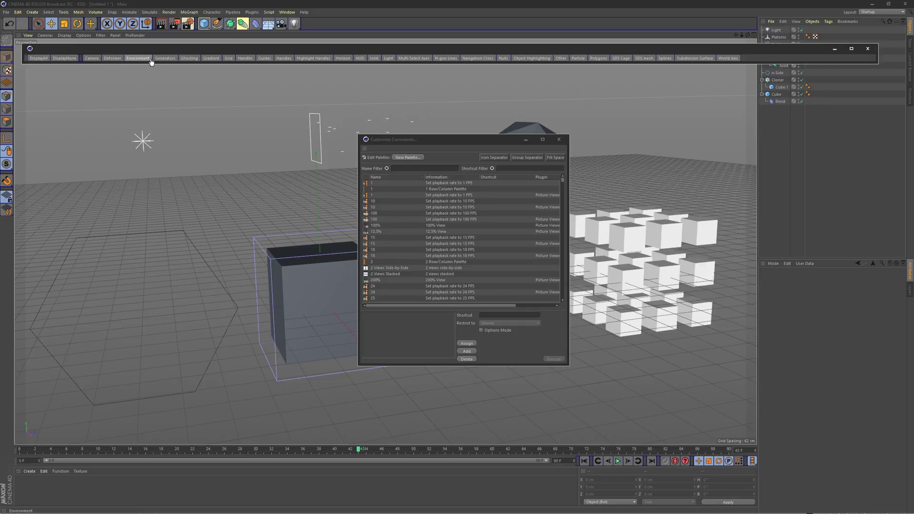
left_click(141, 59)
key("Delete")
left_click(163, 60)
key("Delete")
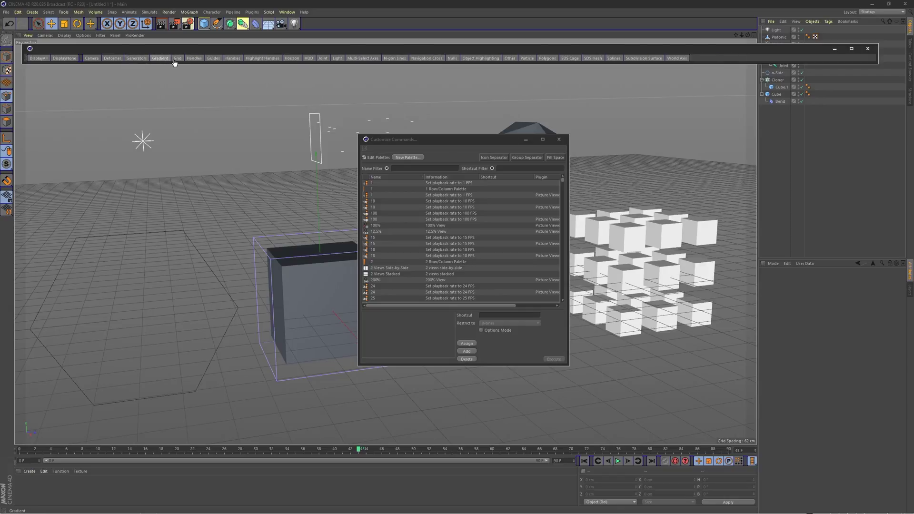
Step: Delete the Horizon, Highlight Handles, Handles and remaining unneeded filter buttons from the palette
left_click(292, 59)
key("Delete")
left_click(262, 58)
key("Delete")
left_click(232, 58)
key("Delete")
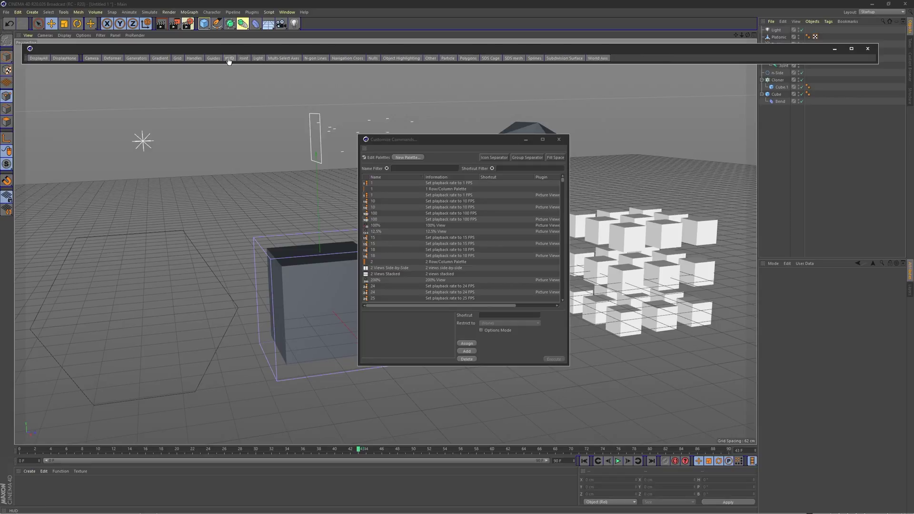
left_click(193, 58)
key("Delete")
left_click(327, 58)
key("Delete")
left_click(343, 58)
key("Delete")
left_click(375, 58)
key("Delete")
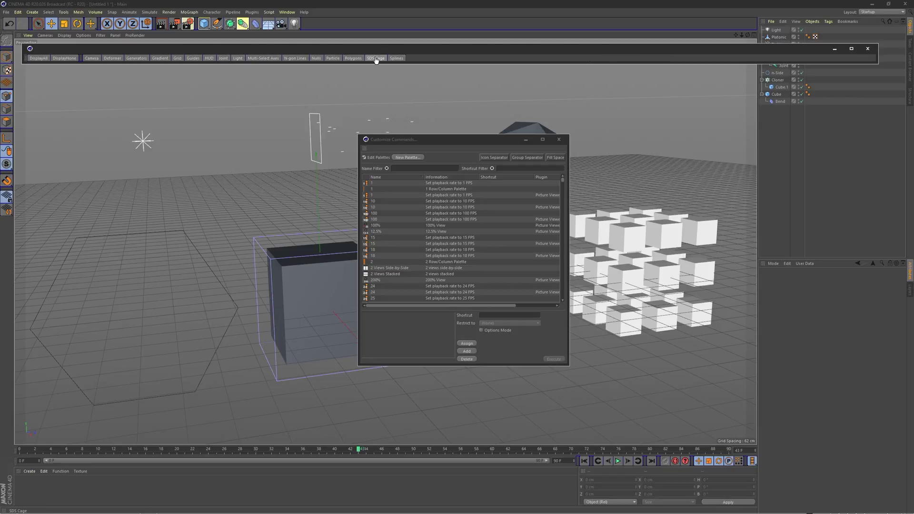
left_click(375, 58)
key("Delete")
key("Delete")
key("Delete")
key("Delete")
Step: Turn off Edit Palettes, dock the filter palette above the viewport, and close Customize Commands
left_click(381, 158)
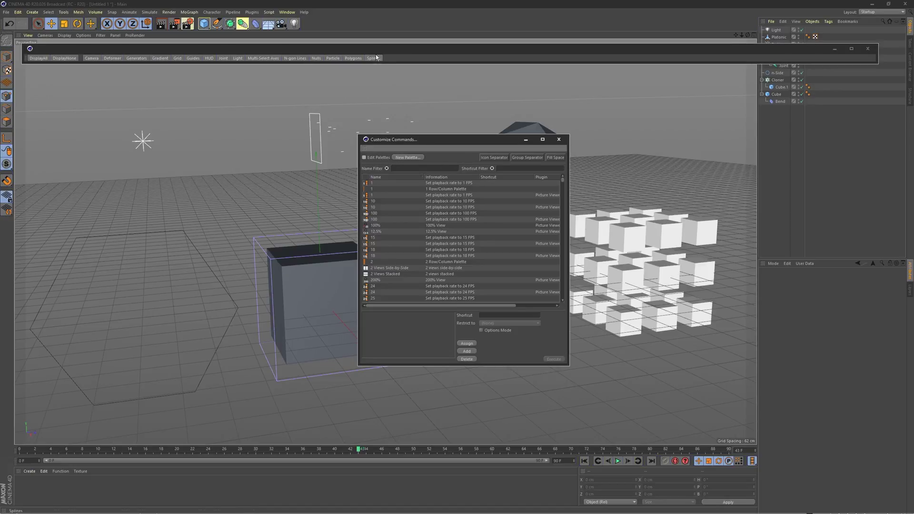
left_click_drag(29, 48, 21, 33)
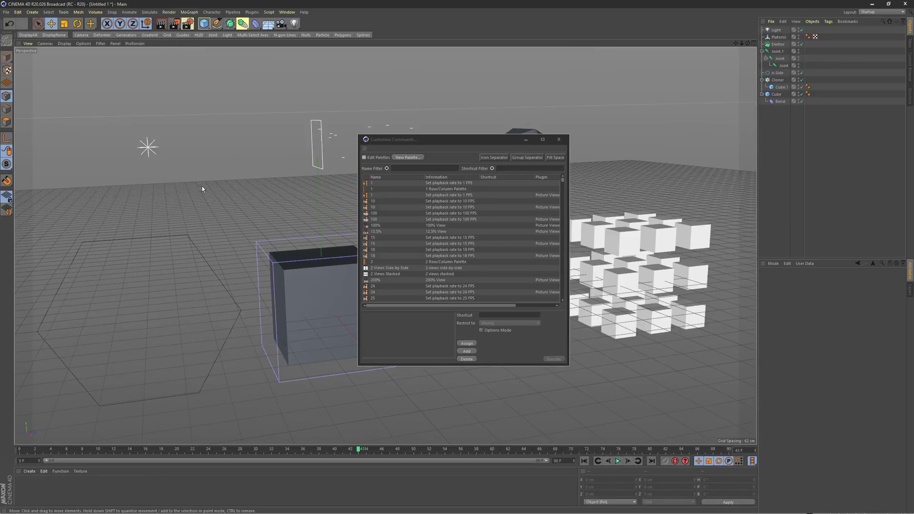
left_click(559, 139)
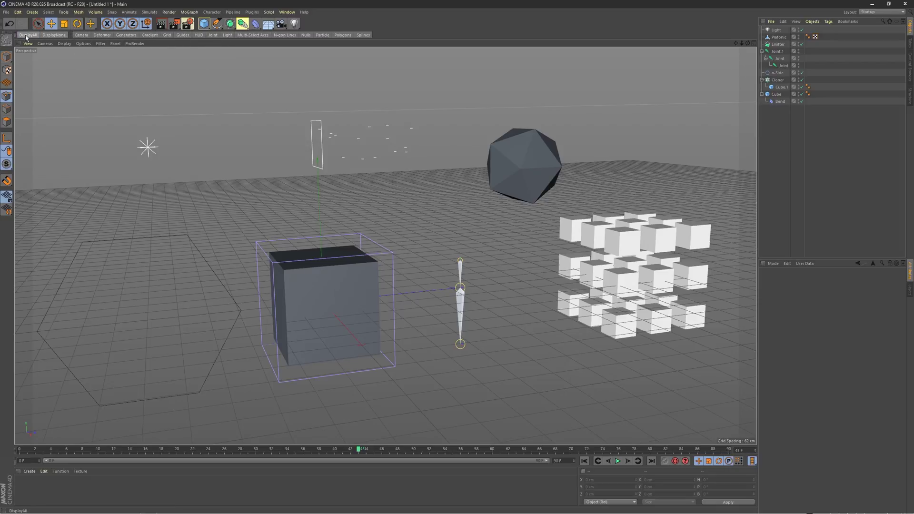
Step: Test the docked DisplayNone and DisplayAll buttons, hiding and restoring all objects twice
left_click(52, 36)
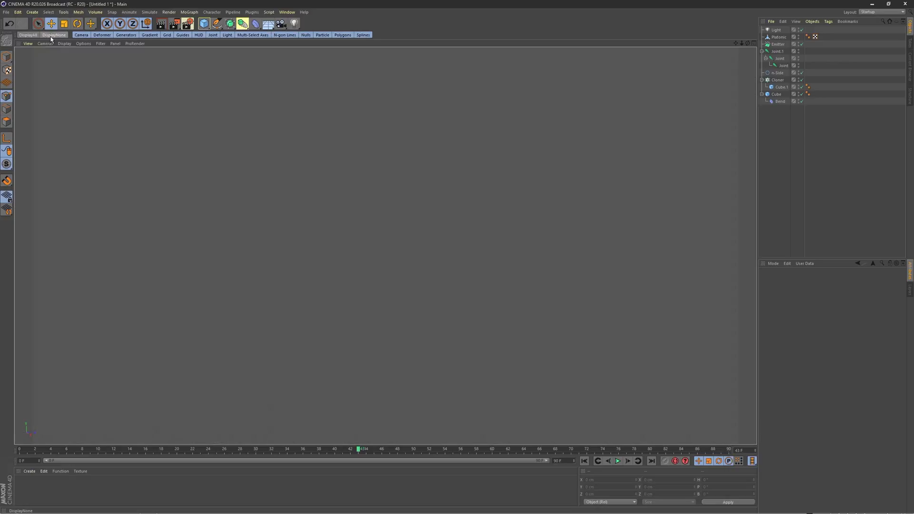
left_click(29, 36)
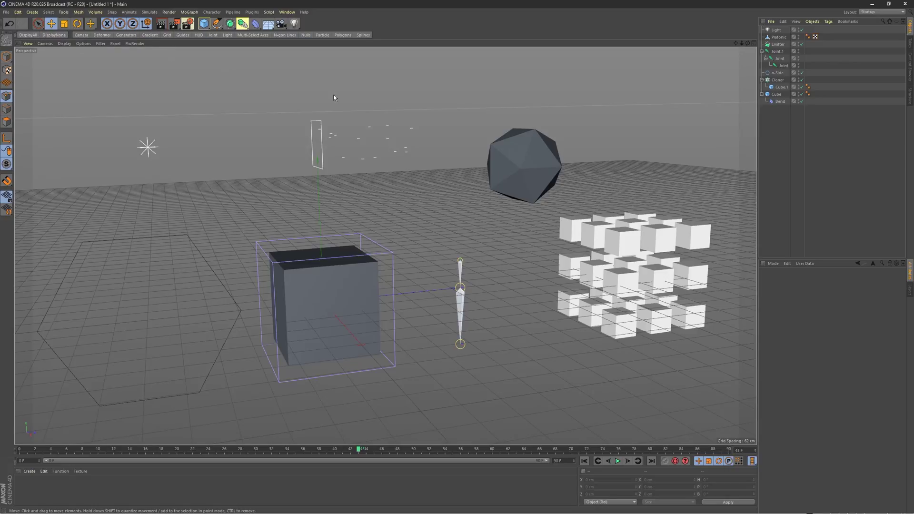
left_click(64, 36)
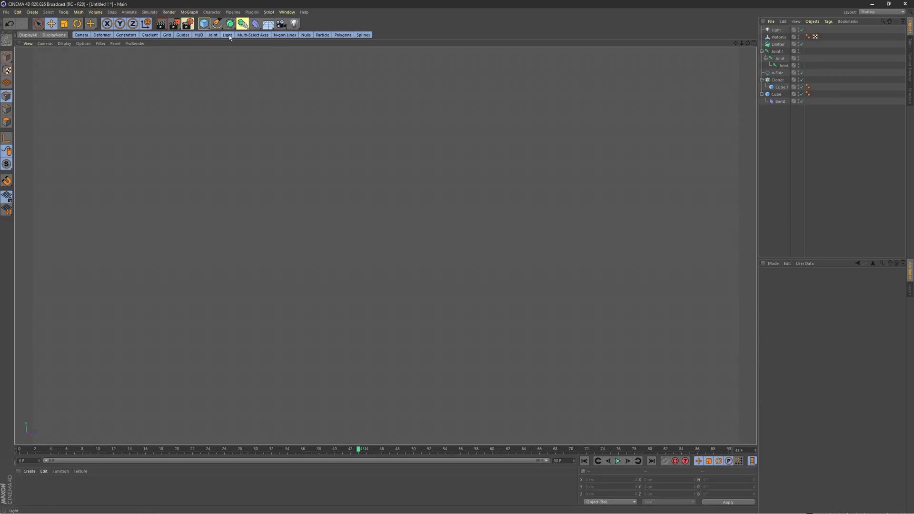
left_click(28, 36)
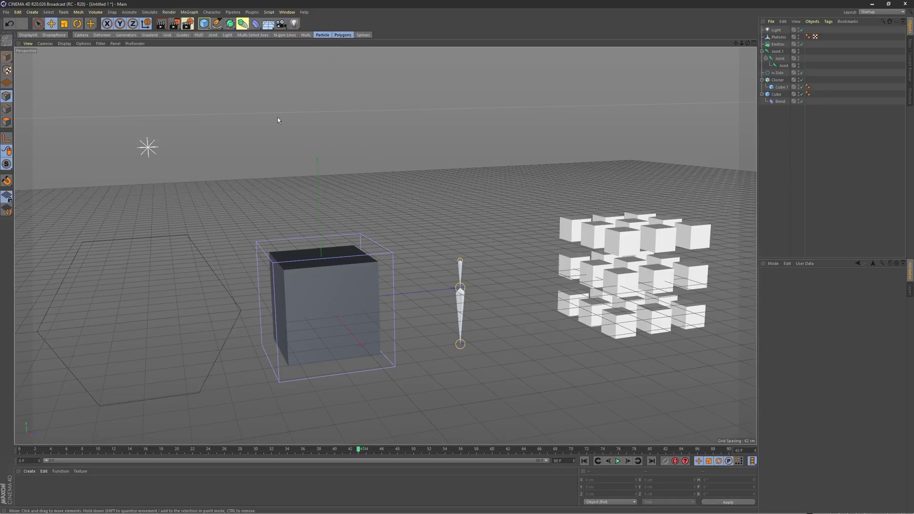
Step: Switch off the Deformer, Generators and Joint filters, then check and close the viewport Filter menu
left_click(220, 35)
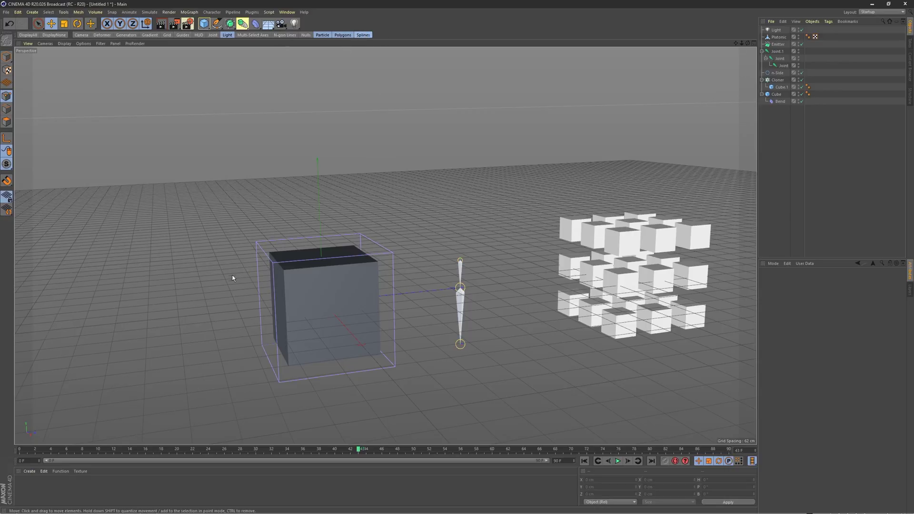
left_click(101, 35)
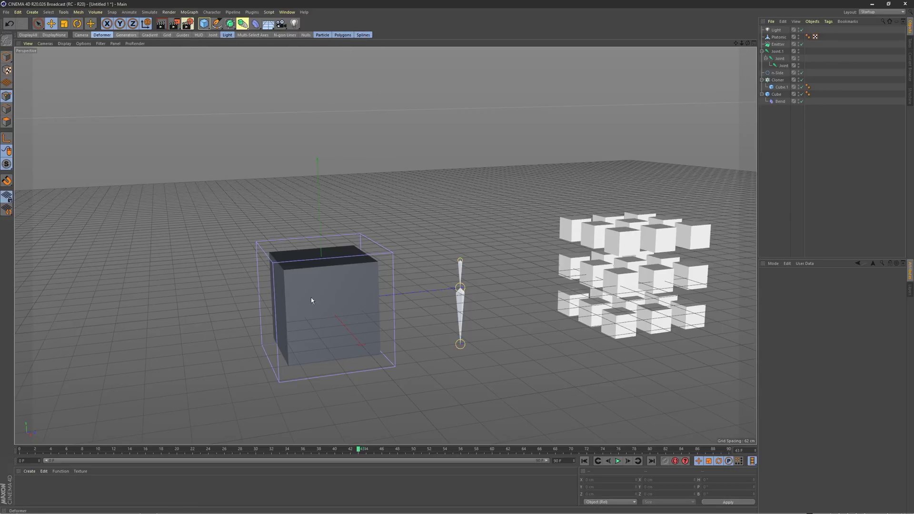
left_click(126, 34)
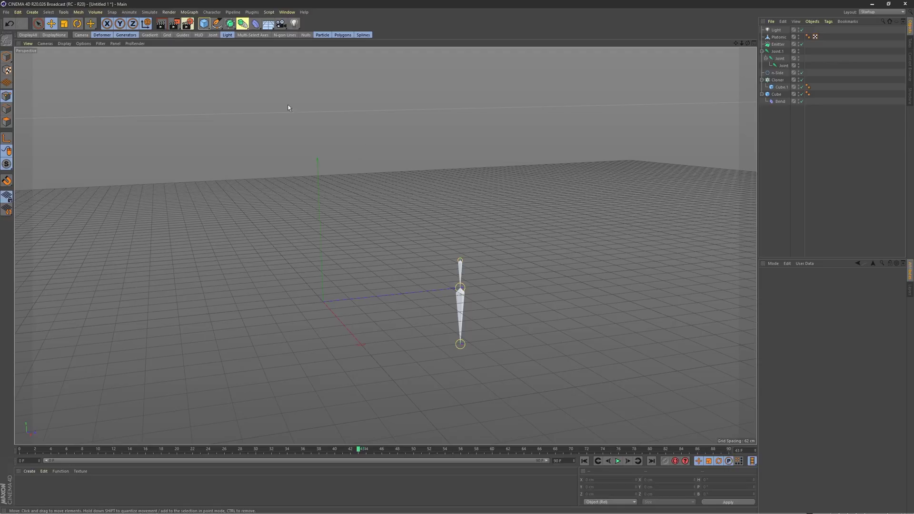
left_click(212, 35)
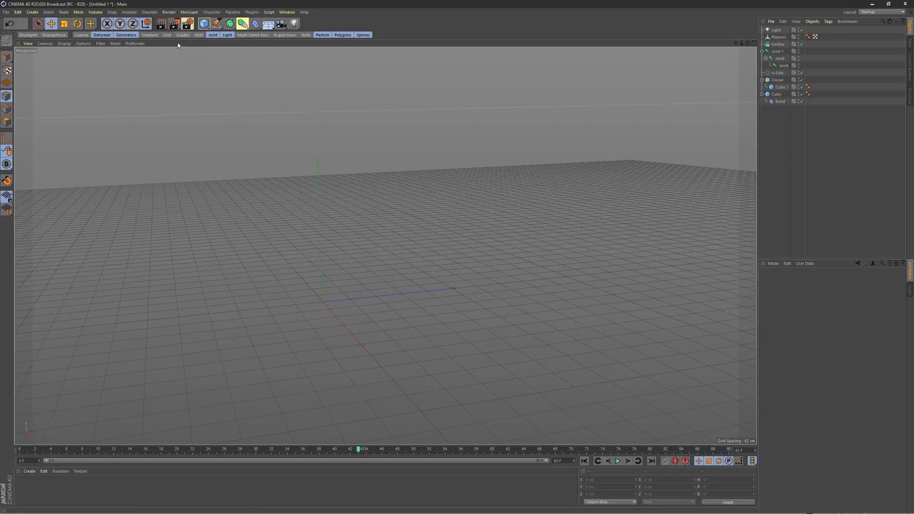
left_click(100, 43)
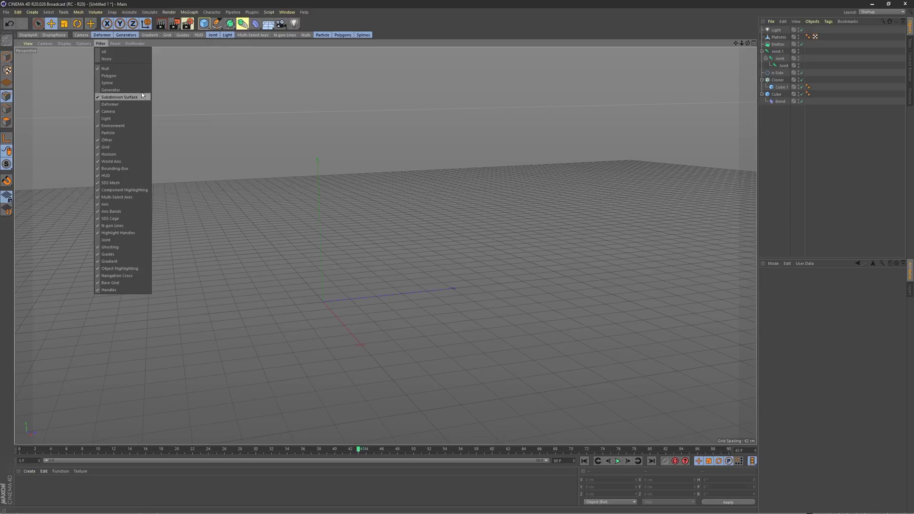
left_click(243, 65)
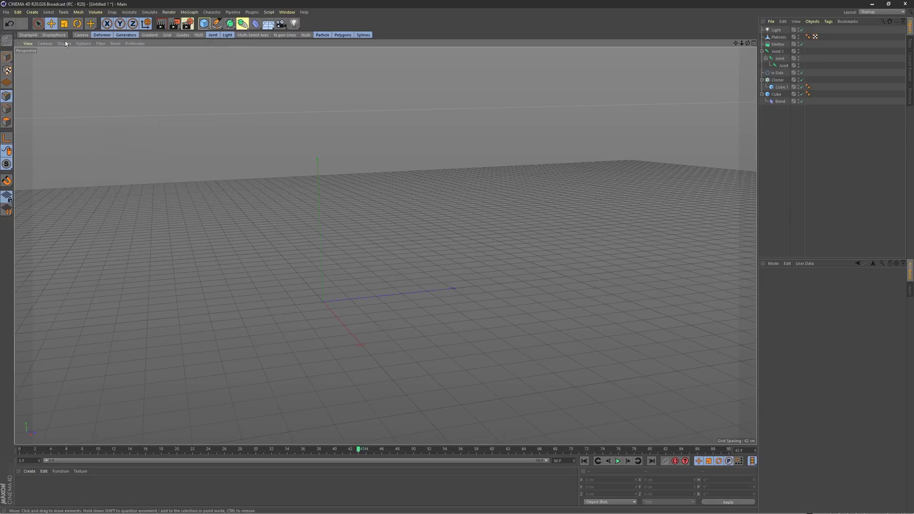
Step: Restore all objects with DisplayAll, then open and dismiss the Window > Customization menu
left_click(26, 36)
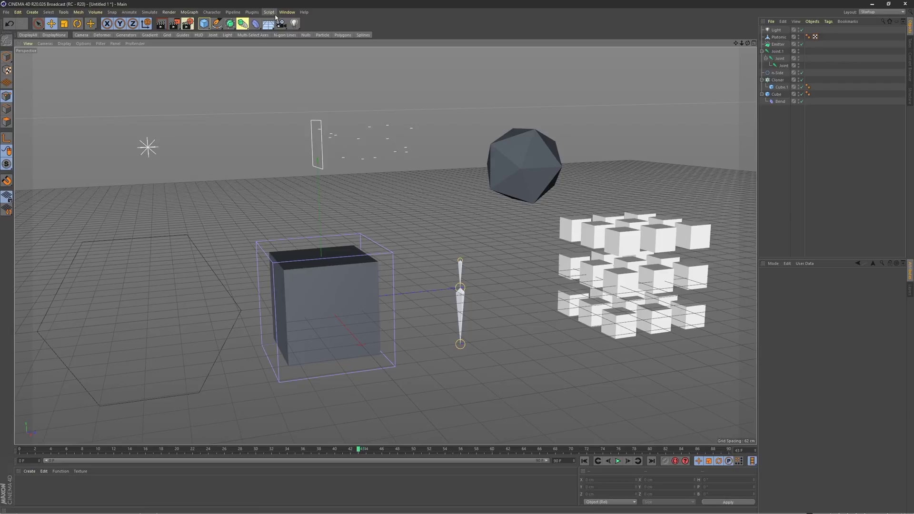
left_click(287, 12)
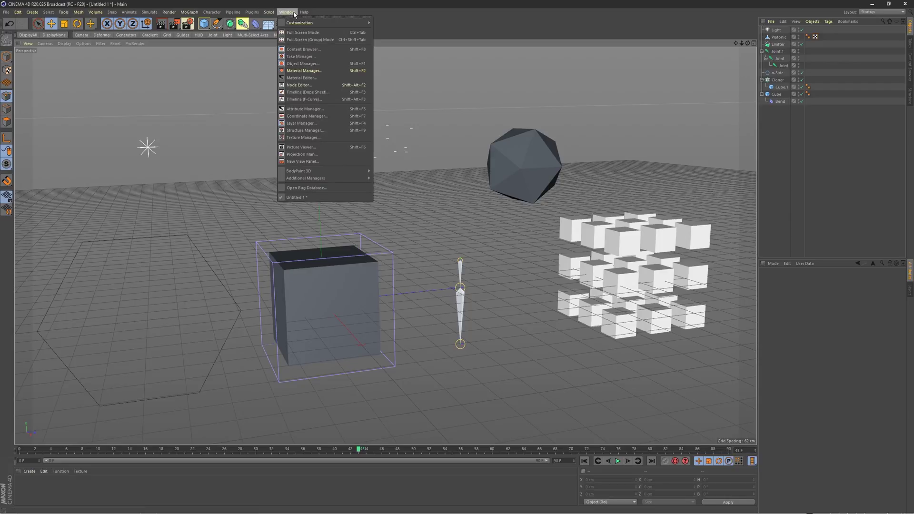
mouse_move(328, 22)
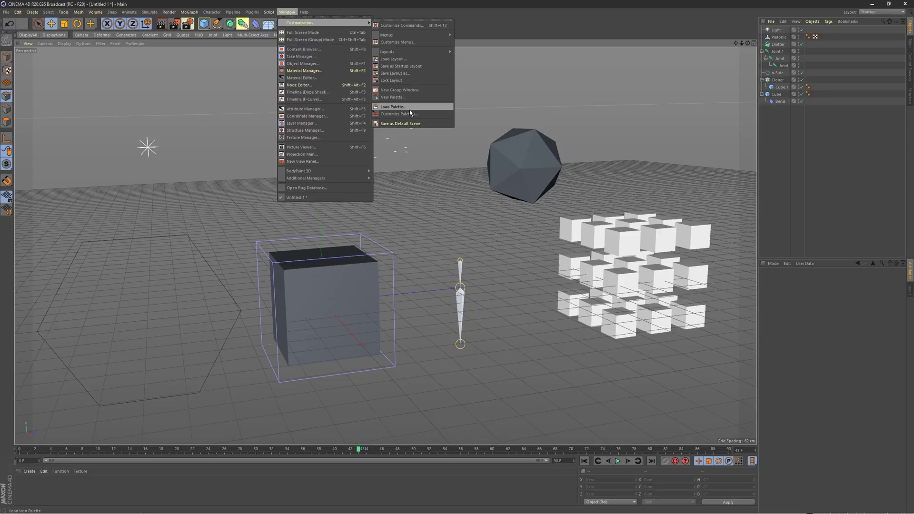
left_click(448, 222)
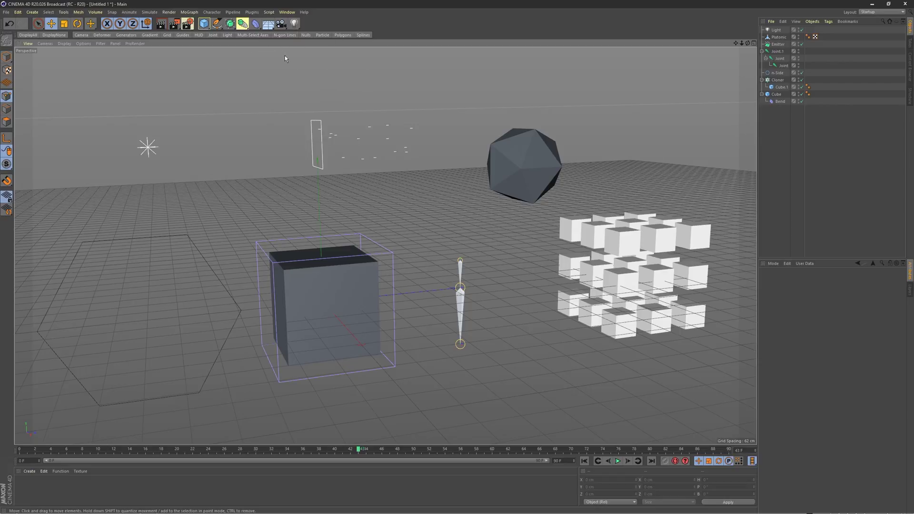
Step: Open the Script Manager on the Grid script and move its window down and left
left_click(268, 23)
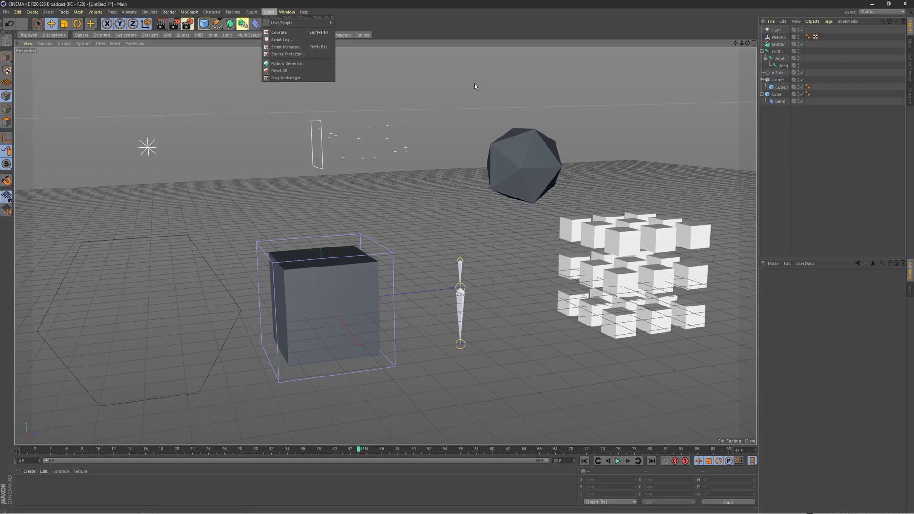
left_click(357, 49)
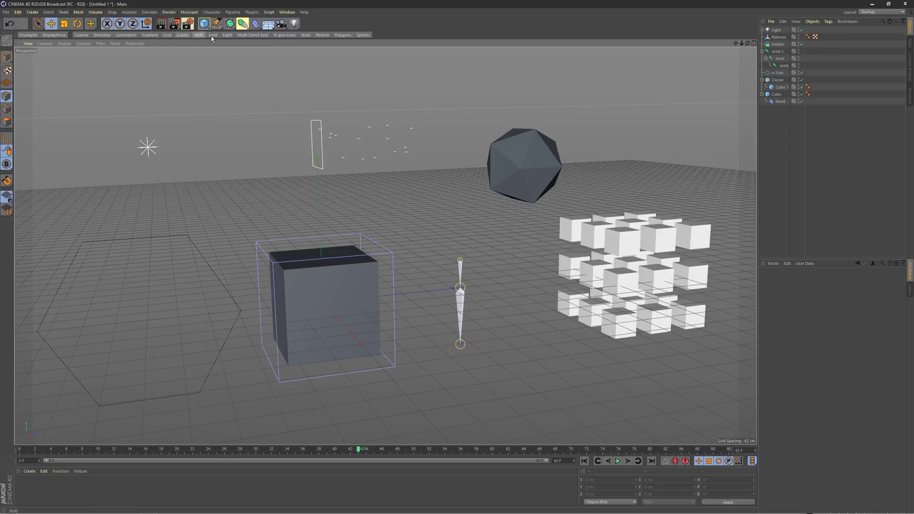
left_click(269, 13)
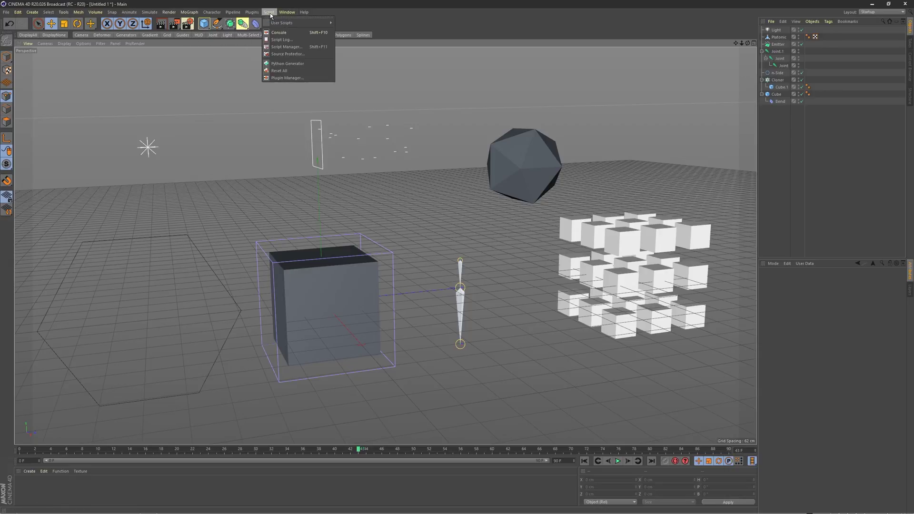
left_click(287, 46)
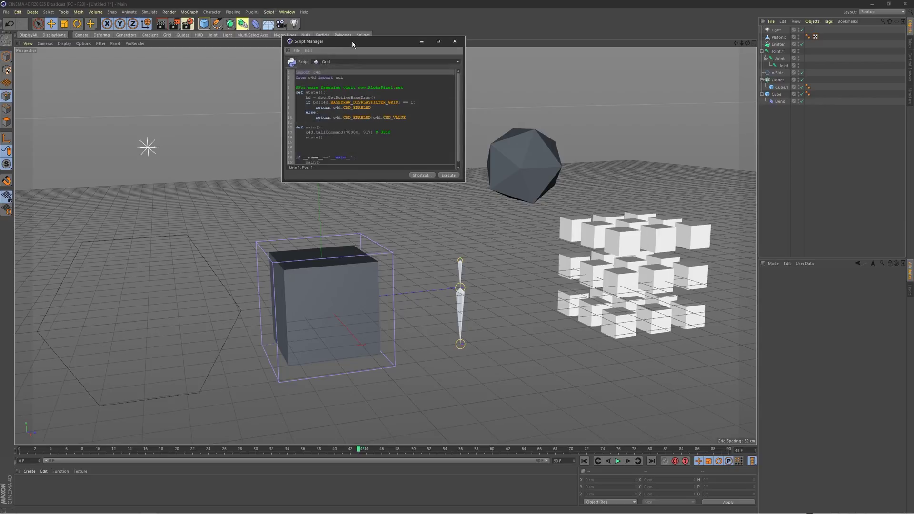
left_click_drag(353, 44, 203, 97)
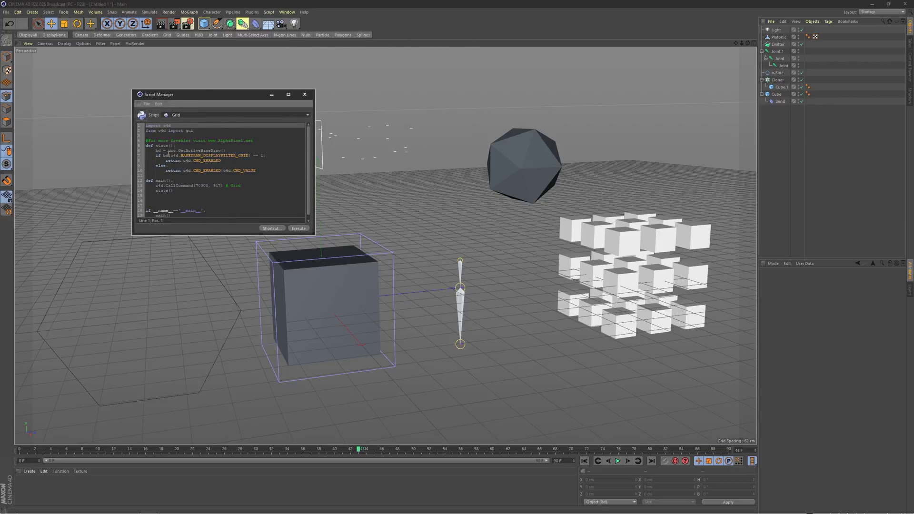
Step: Select the def state(): line and lines 4–5 of the Grid script, testing DisplayNone and DisplayAll
left_click_drag(178, 145, 146, 145)
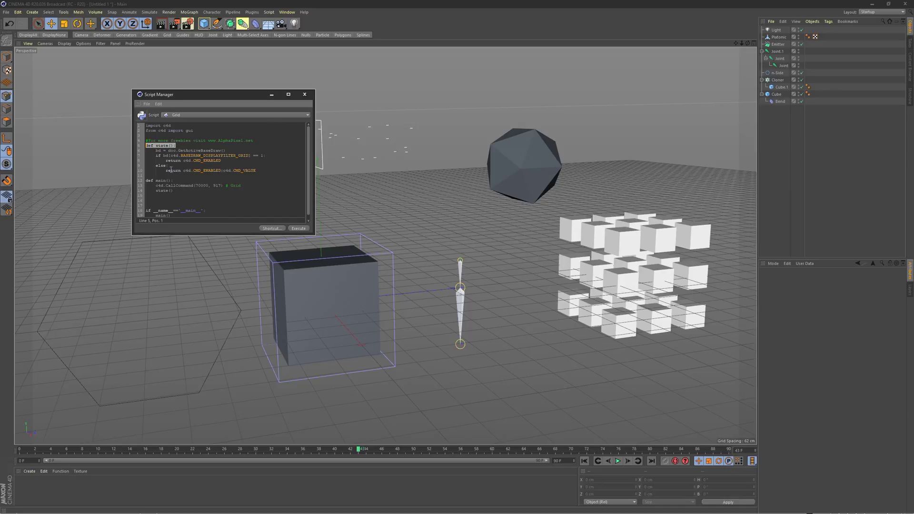
left_click(264, 186)
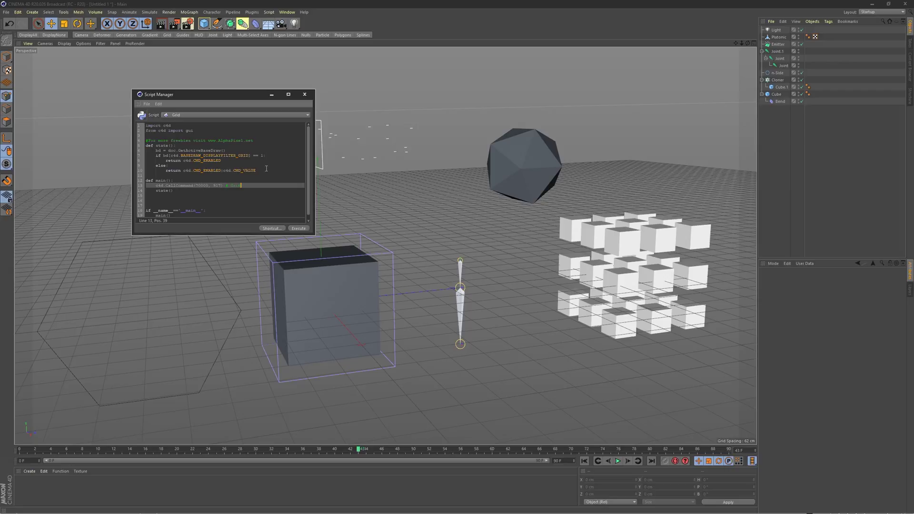
left_click(44, 34)
left_click(28, 35)
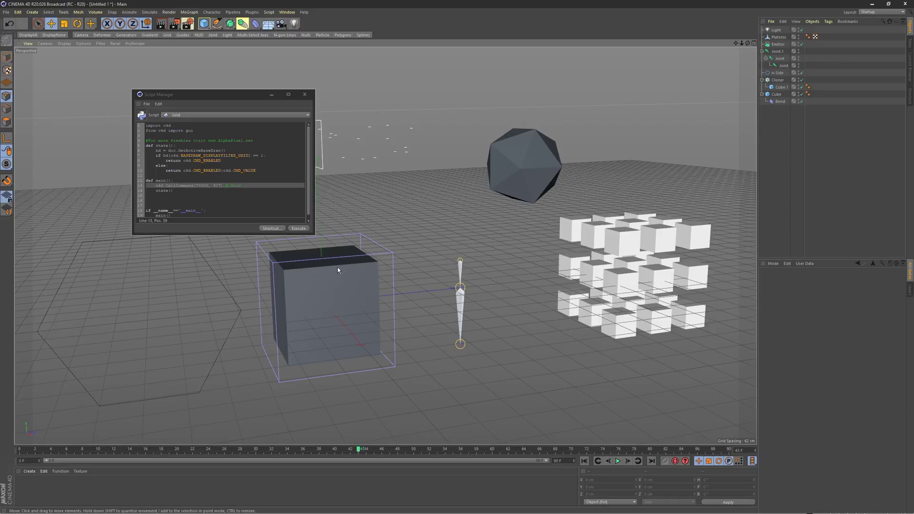
left_click_drag(352, 290, 402, 282, "alt")
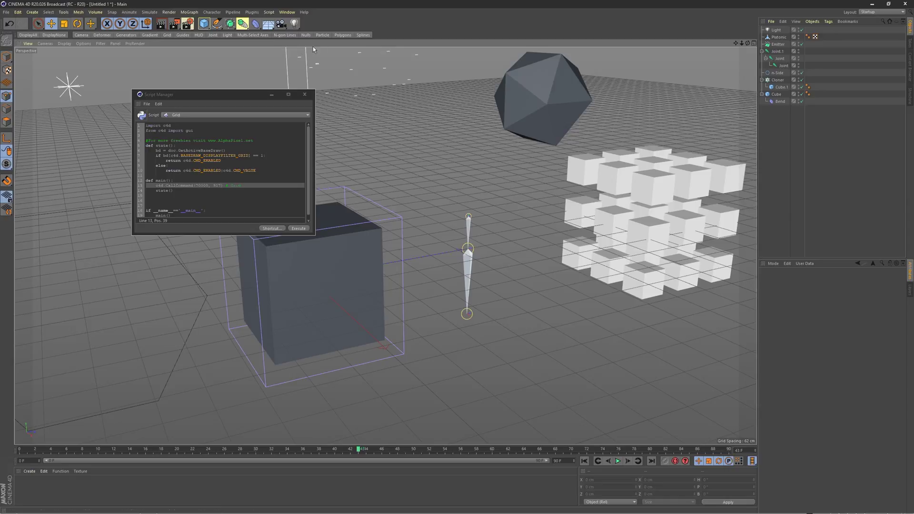
left_click_drag(176, 147, 146, 141)
Step: Deselect the script text, then toggle the Joint and Polygons filters off and back on
left_click(187, 148)
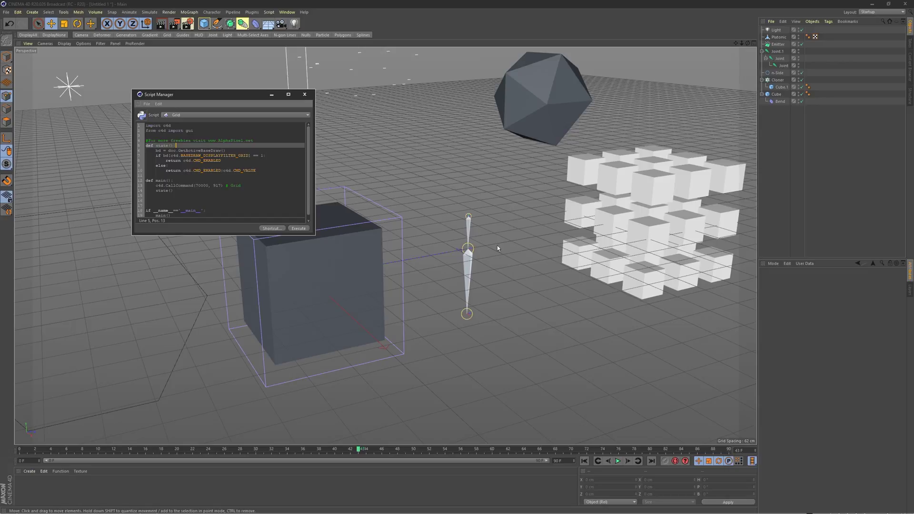
mouse_move(411, 261)
left_mouse_down("alt")
mouse_move(408, 268)
mouse_move(376, 244)
mouse_move(470, 305)
mouse_move(397, 287)
left_mouse_up("alt")
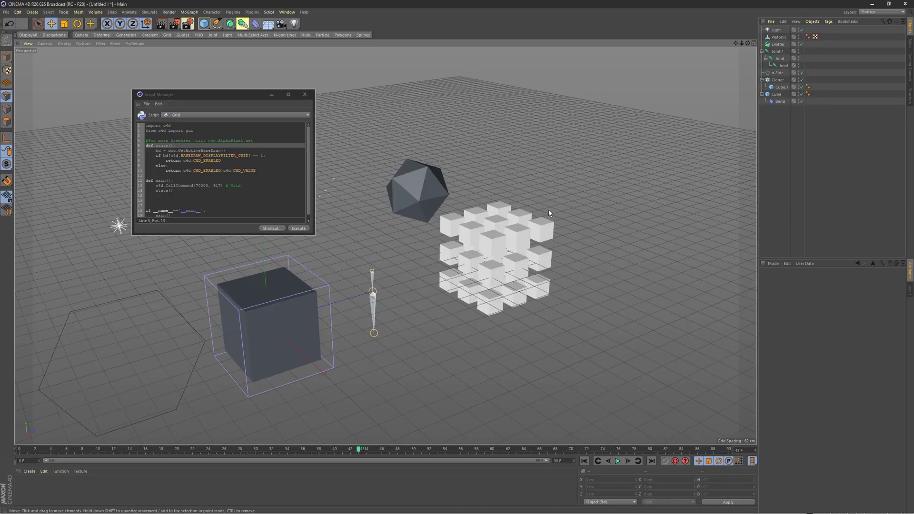
left_click(213, 35)
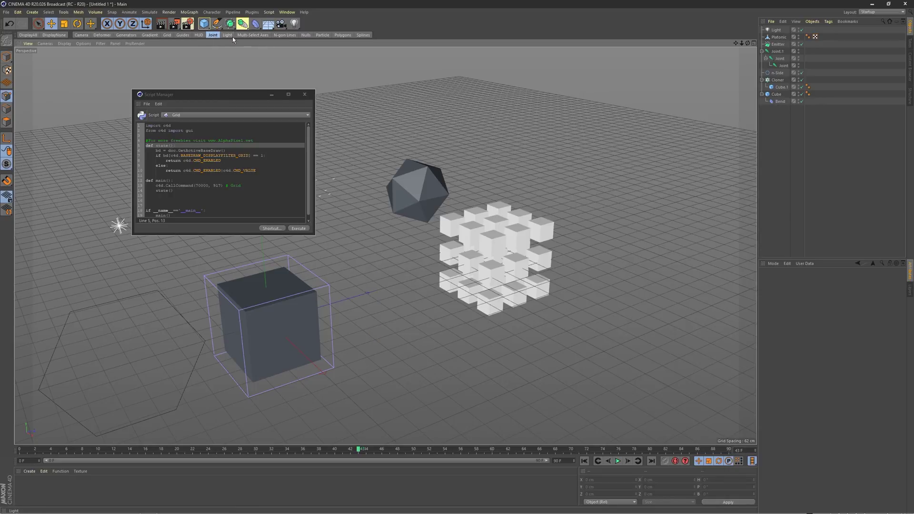
left_click(343, 35)
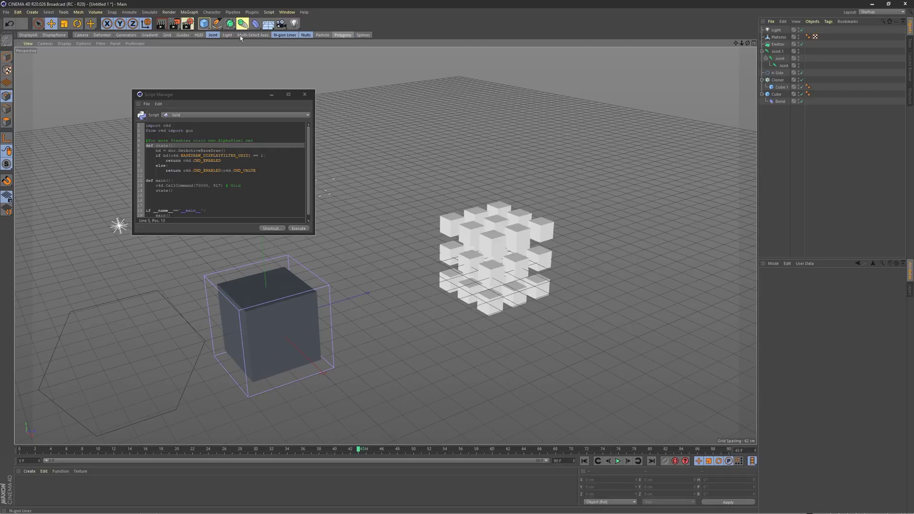
left_click(343, 35)
left_click(213, 36)
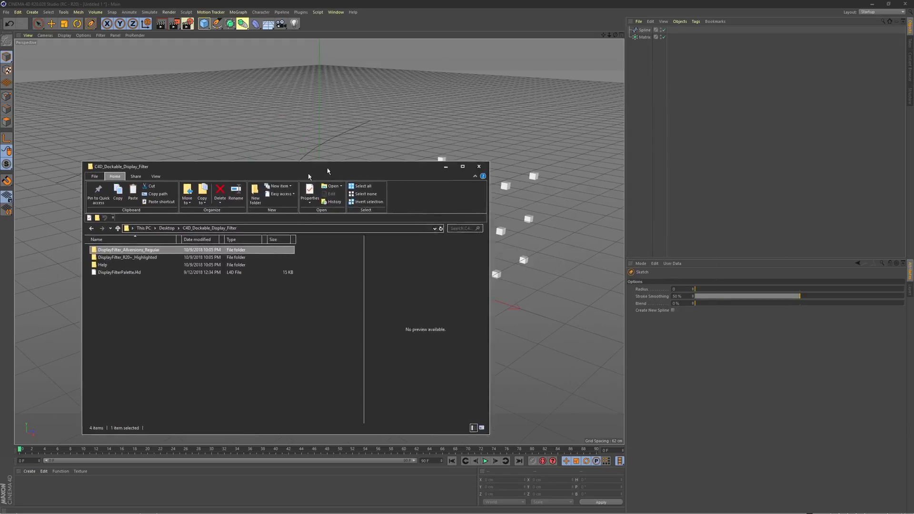
Step: Select the folder items, then the DisplayFilter_R20+_Highlighted and DisplayFilter_Allversions_Regular folders
left_click_drag(128, 322, 118, 259)
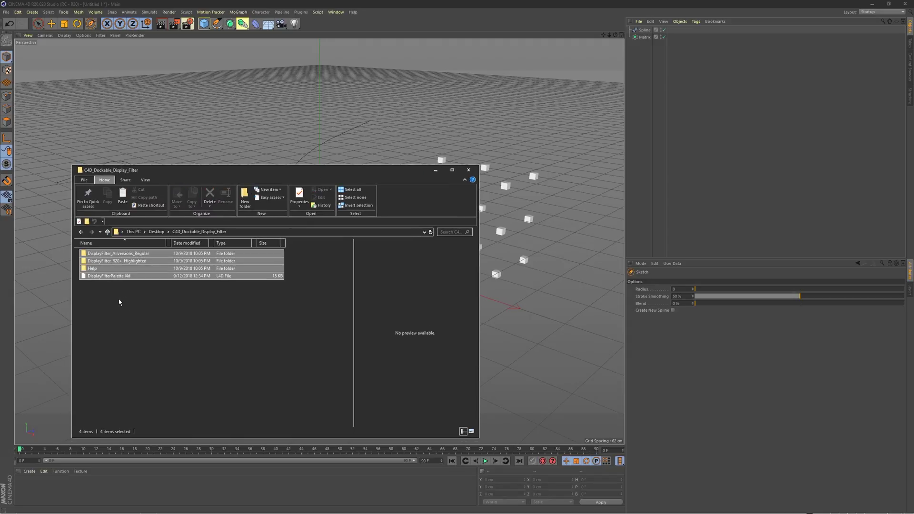
left_click(147, 313)
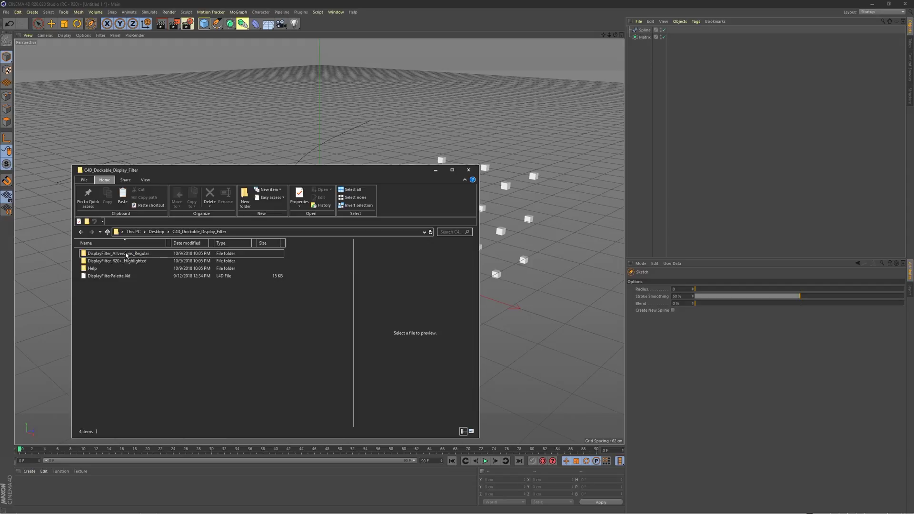
left_click(128, 260)
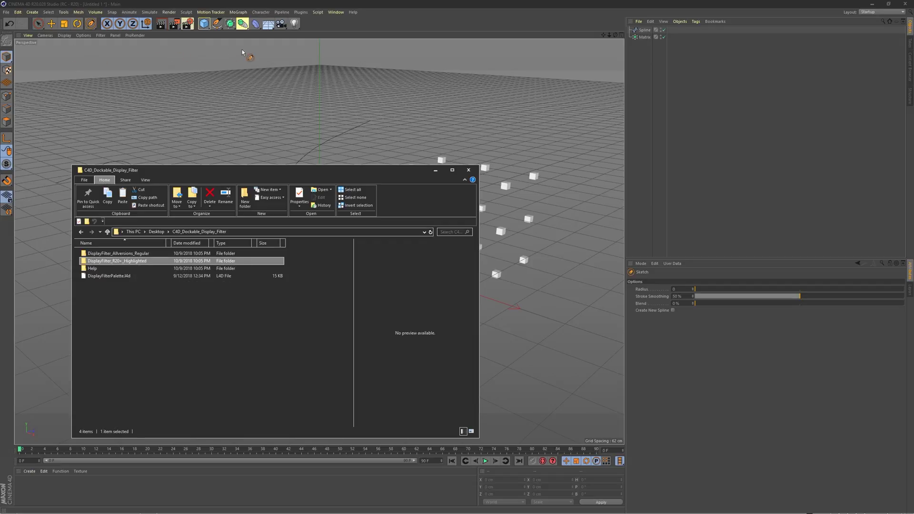
left_click(129, 255)
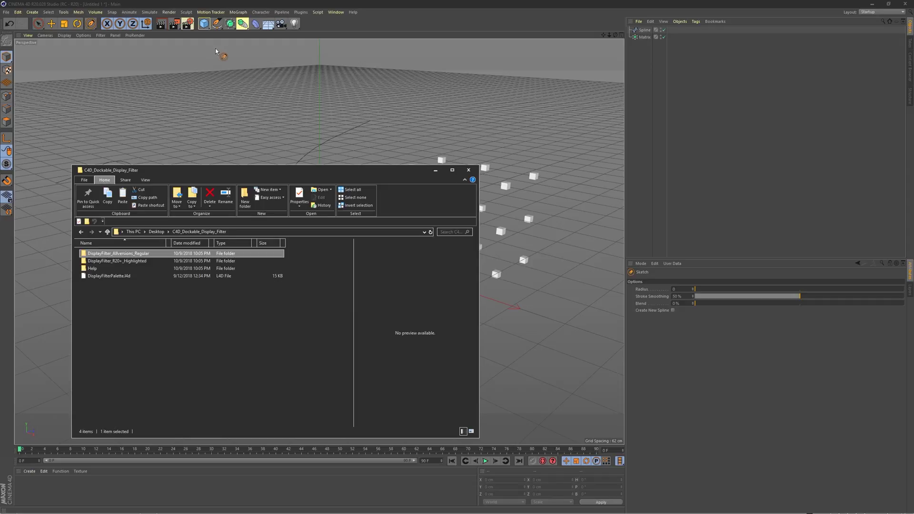
Step: View the .py scripts in both DisplayFilter folders, return to C4D_Dockable_Display_Filter, then switch to Cinema 4D
mouse_move(131, 262)
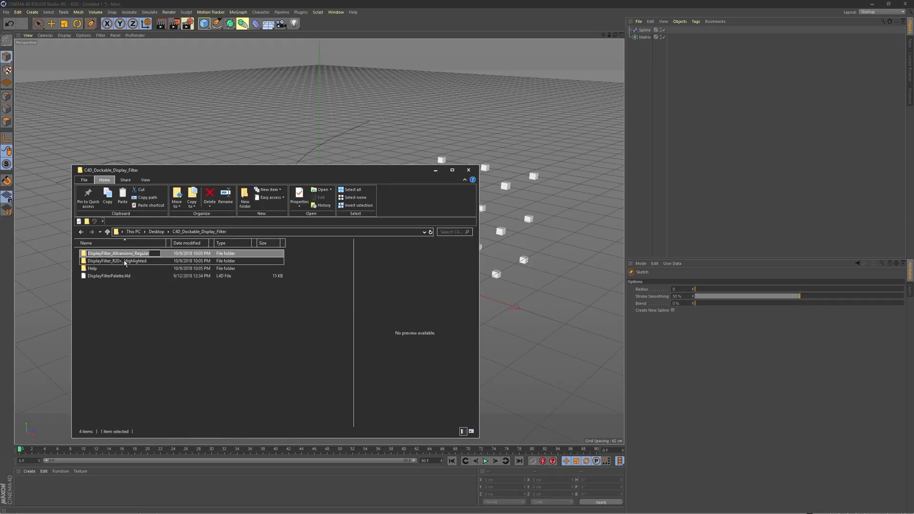
double_click(129, 255)
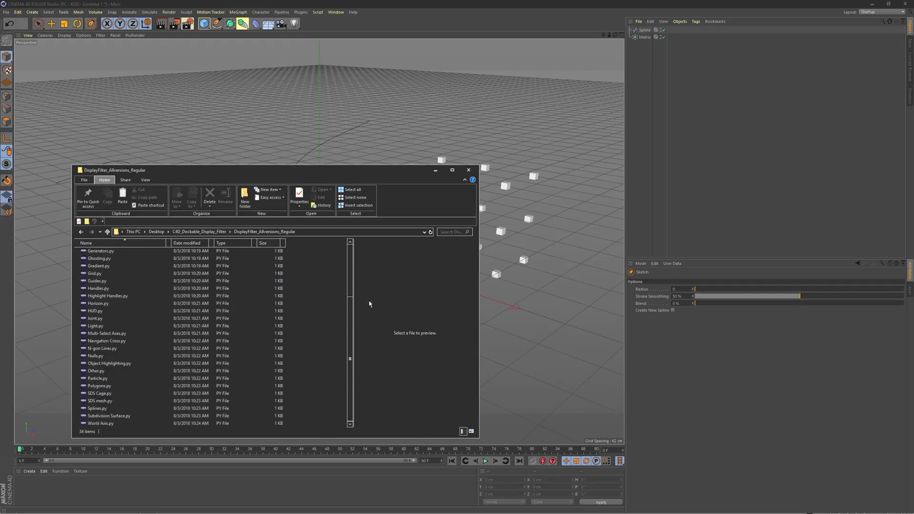
key("alt+Left")
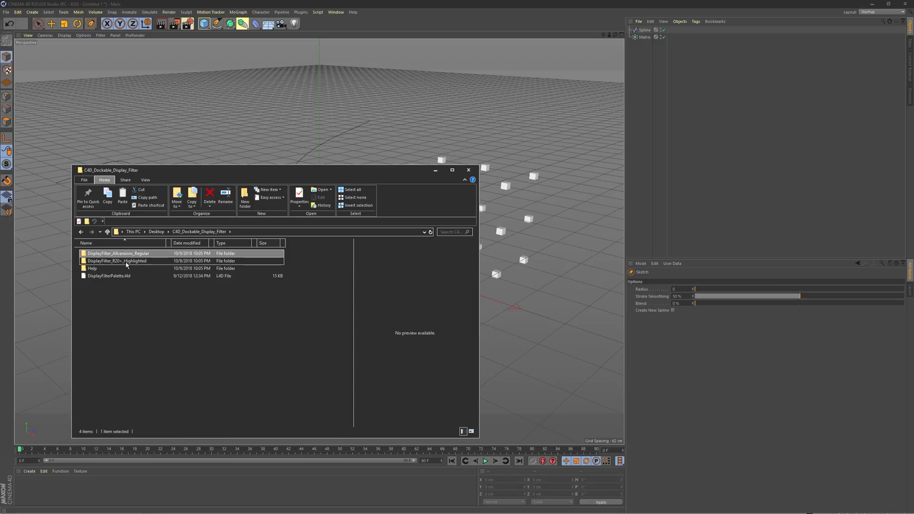
double_click(152, 262)
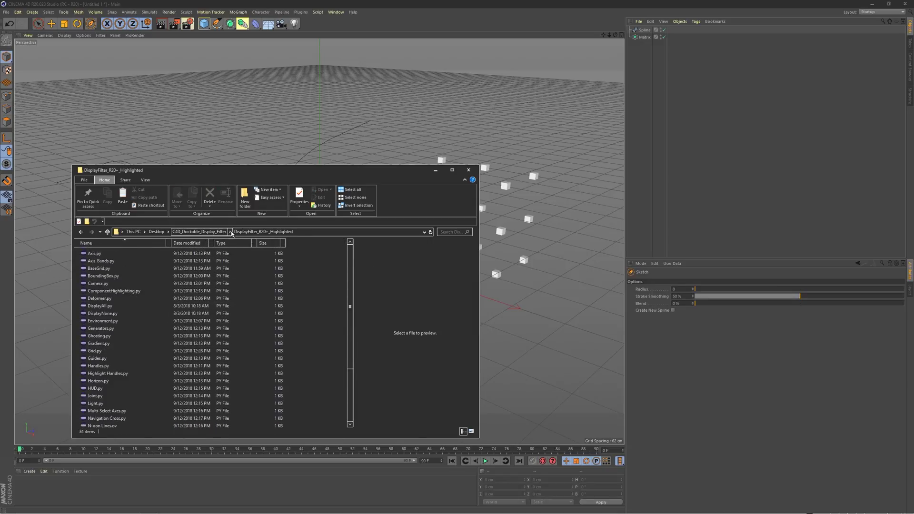
left_click(199, 232)
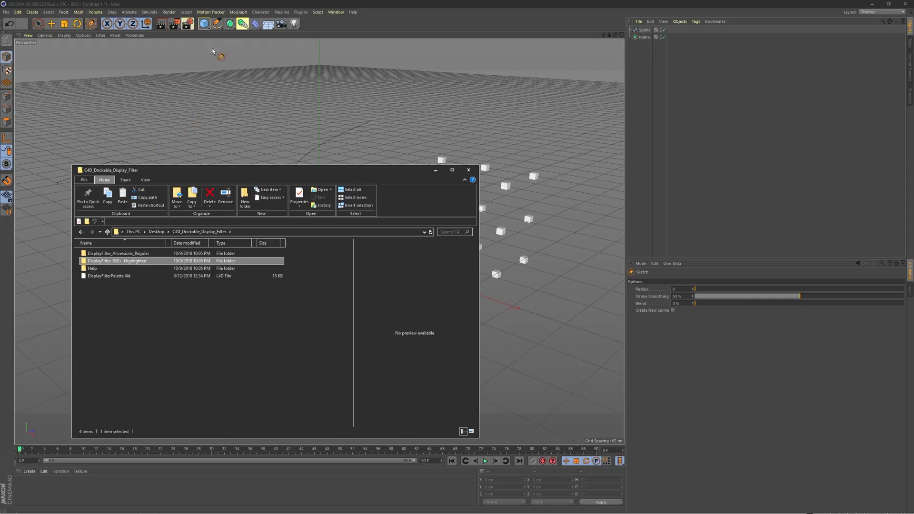
left_click(354, 23)
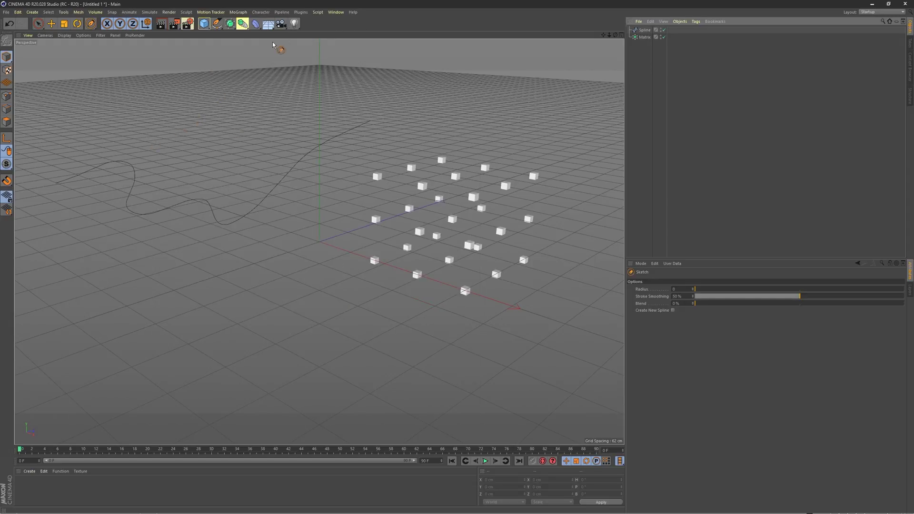
Step: From Edit > Preferences, open the user preferences folder with library, plugins and prefs in File Explorer
left_click(18, 12)
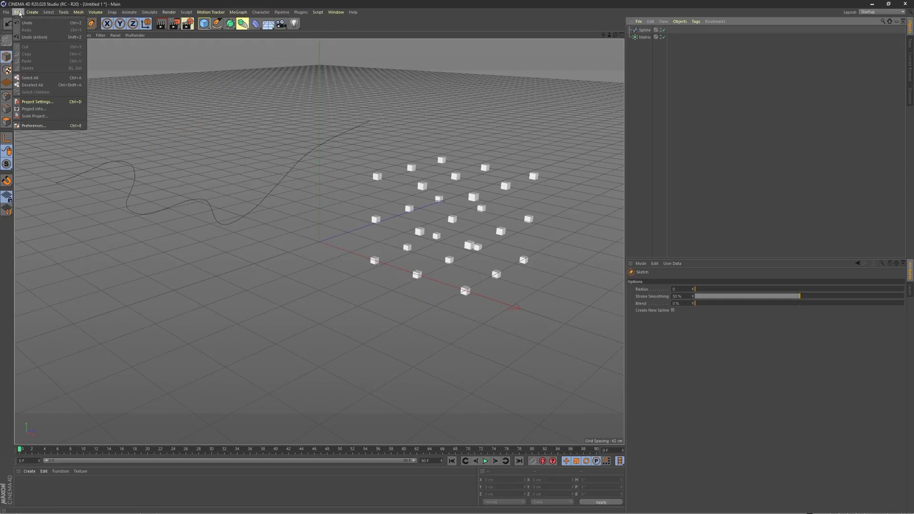
left_click(33, 125)
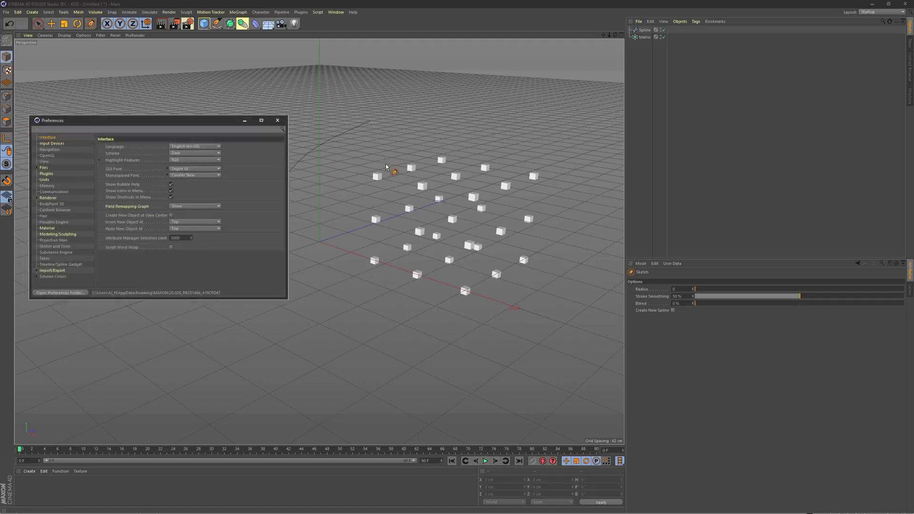
left_click_drag(122, 119, 255, 149)
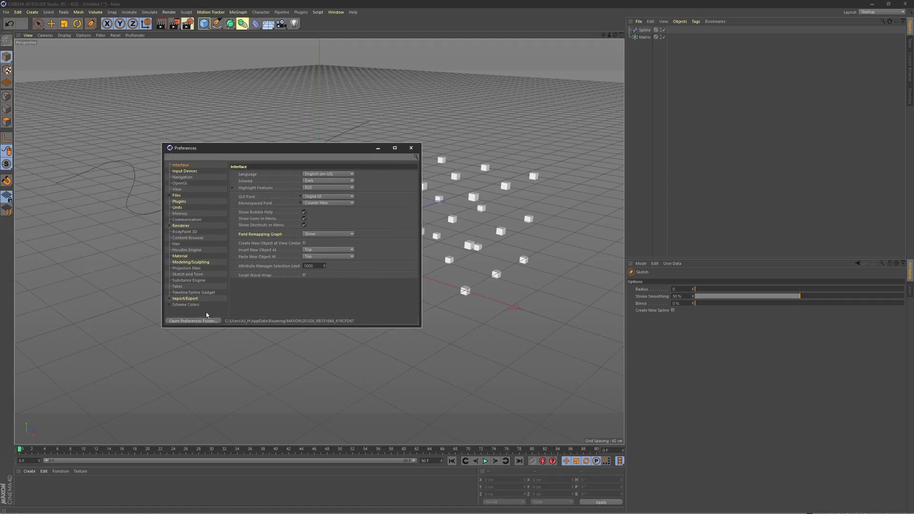
left_click(195, 321)
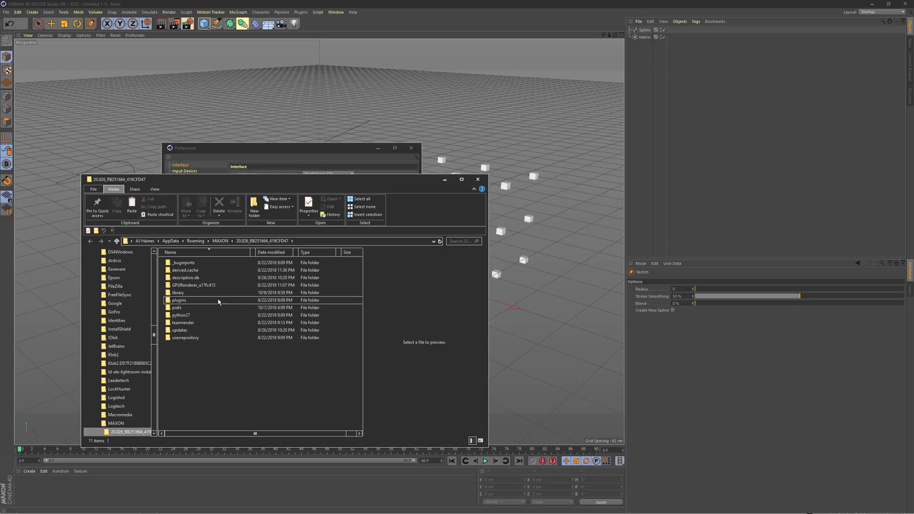
Step: Check DisplayFilterR20 in library\scripts, then confirm library\layout is empty and return to library
double_click(190, 293)
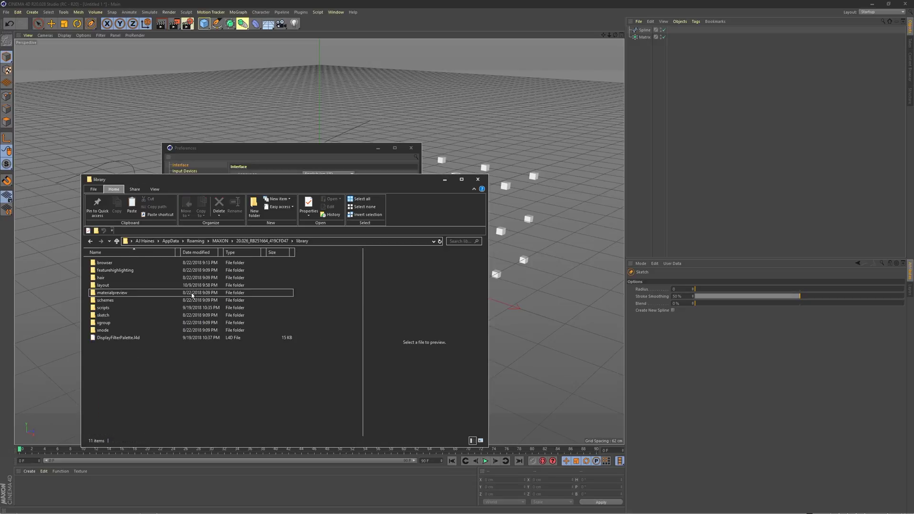
double_click(117, 309)
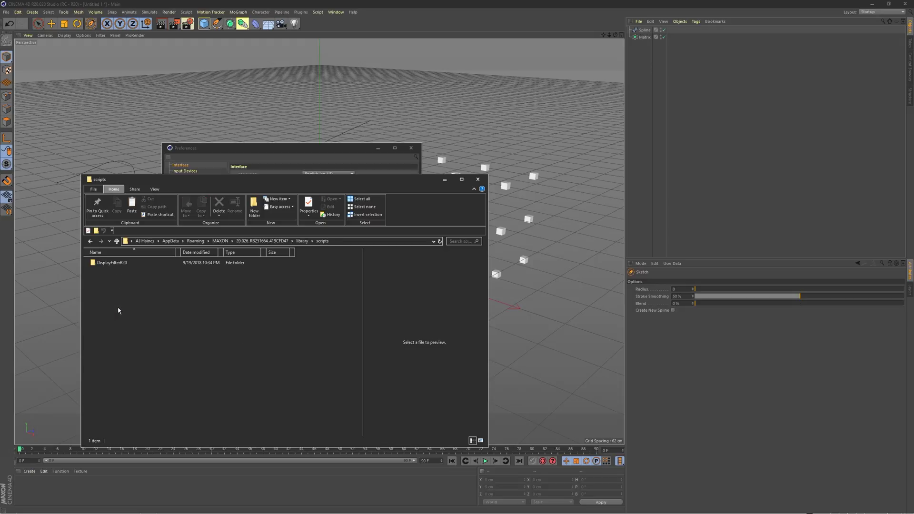
left_click(123, 266)
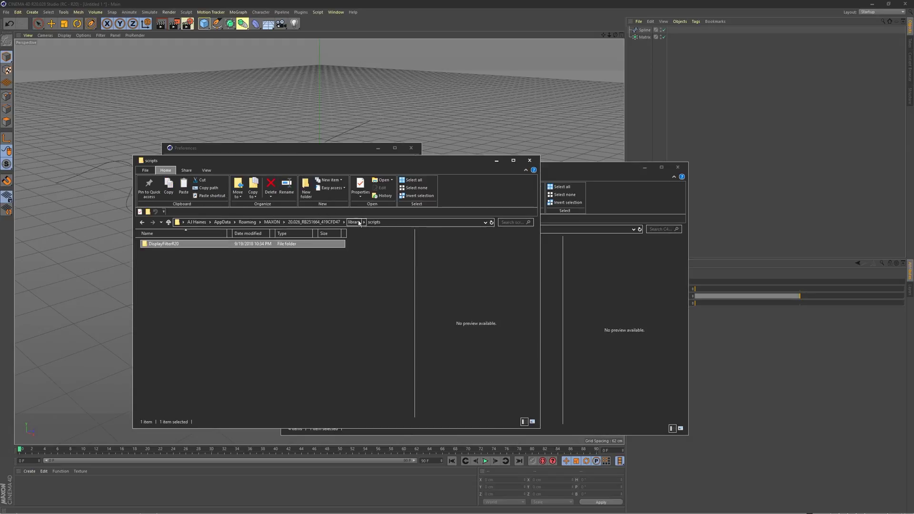
left_click(354, 222)
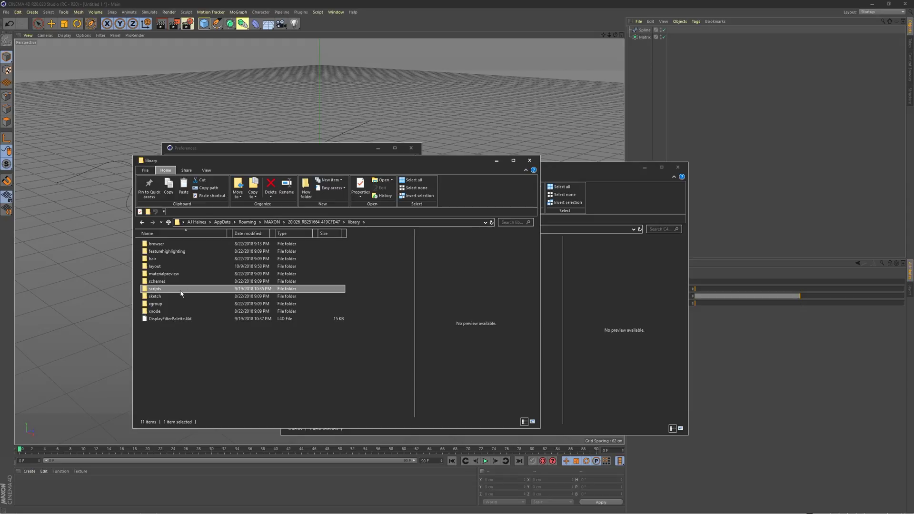
double_click(163, 267)
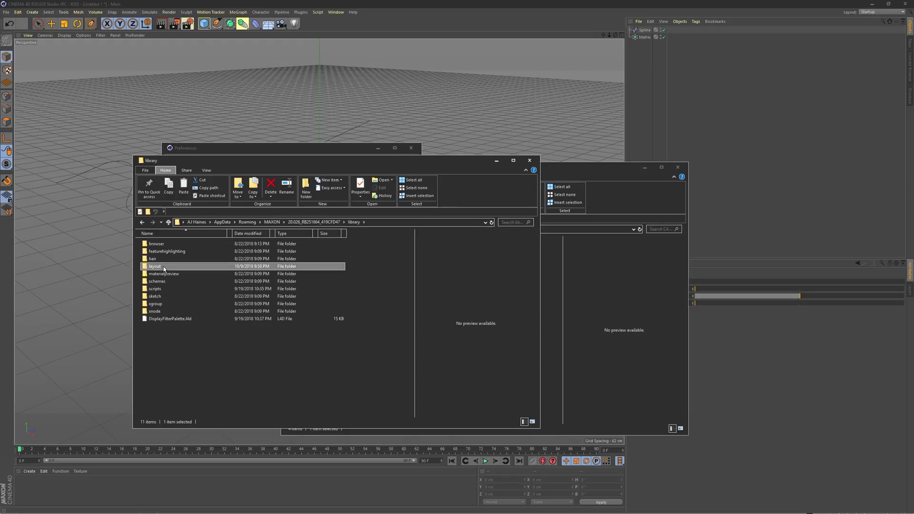
left_click(355, 222)
left_click(330, 12)
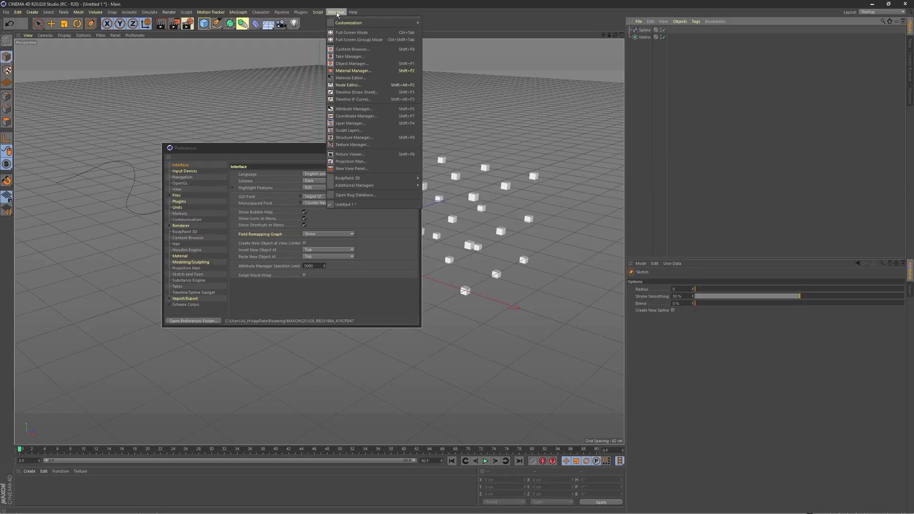
mouse_move(345, 23)
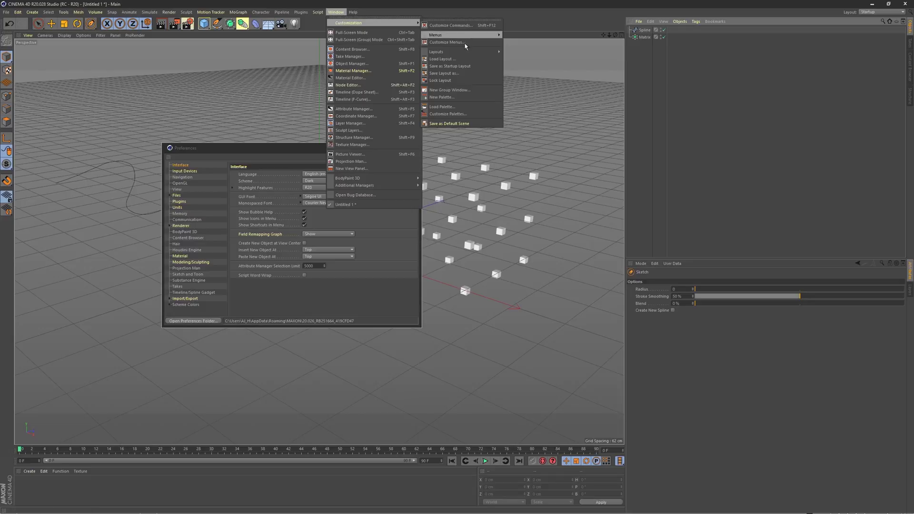
left_click(456, 73)
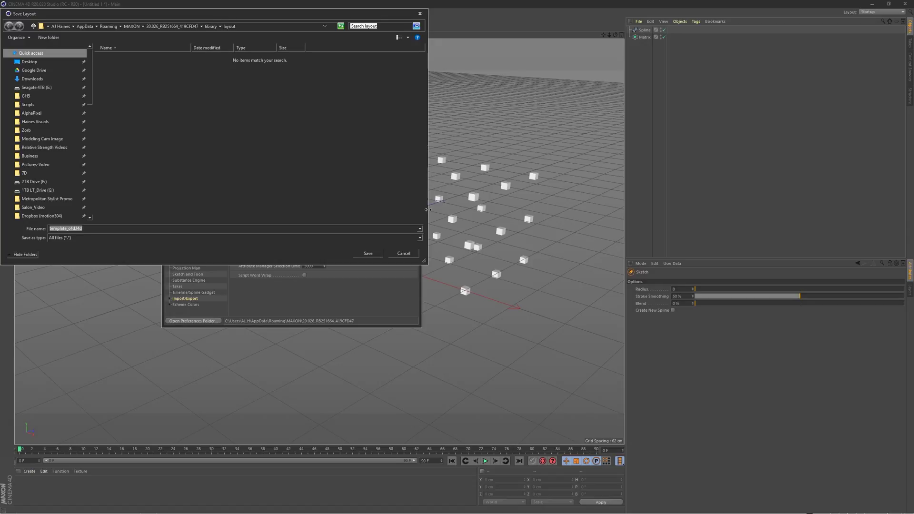
left_click(404, 253)
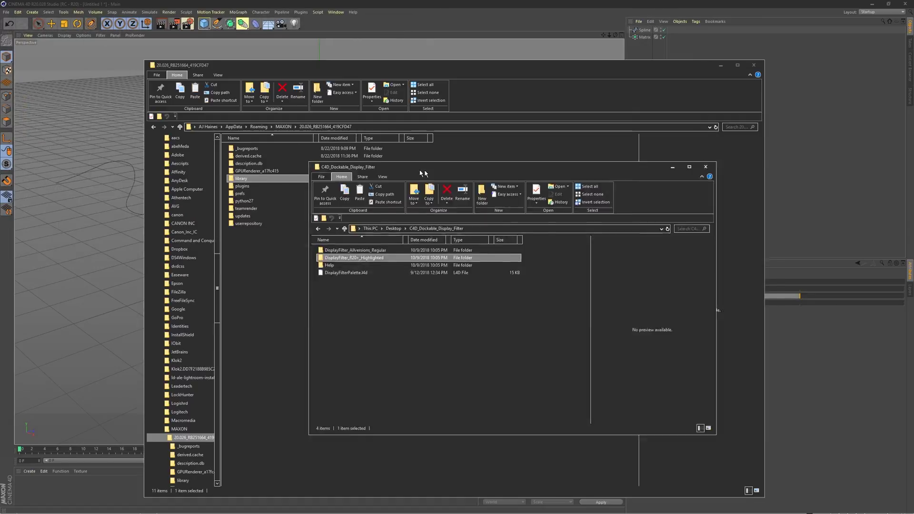
Step: Copy DisplayFilterPalette.l4d from the download folder into the preferences library's layout folder, then return to Cinema 4D
left_click_drag(343, 164, 539, 178)
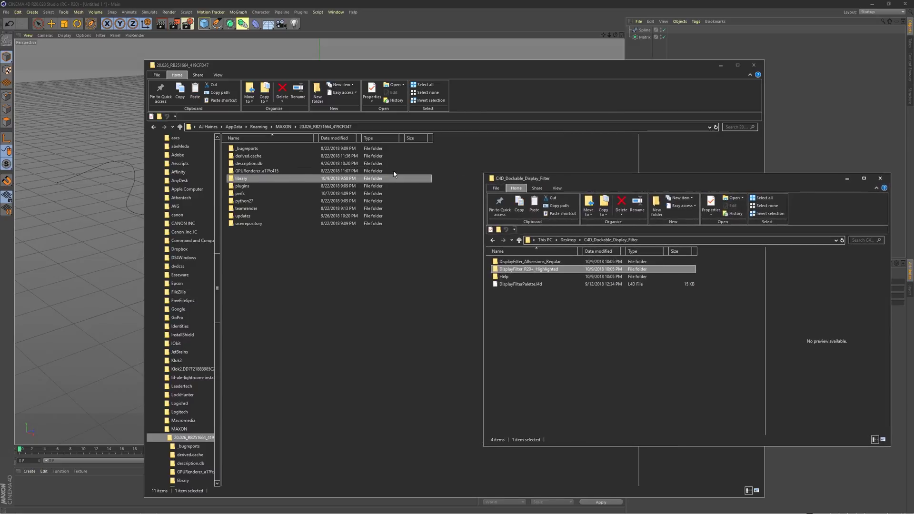
double_click(243, 179)
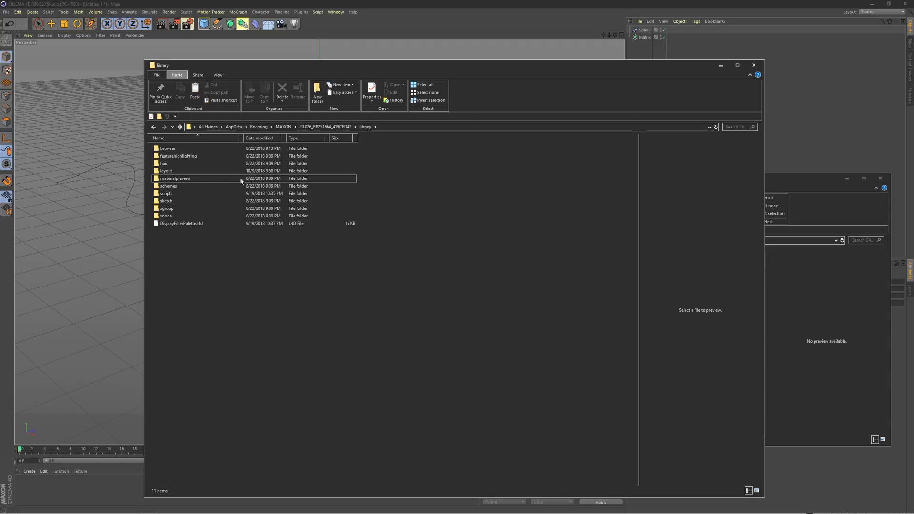
double_click(186, 170)
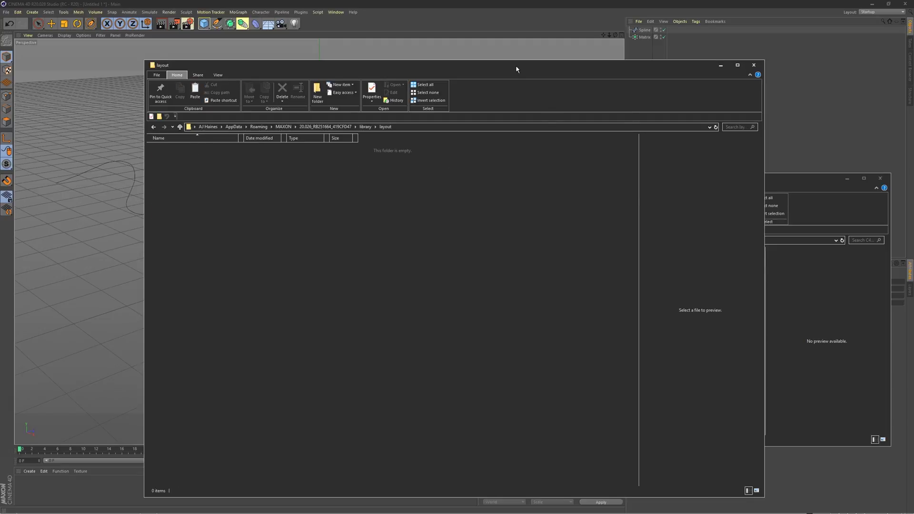
left_click_drag(516, 69, 425, 61)
left_click(506, 287)
left_click_drag(516, 287, 245, 250)
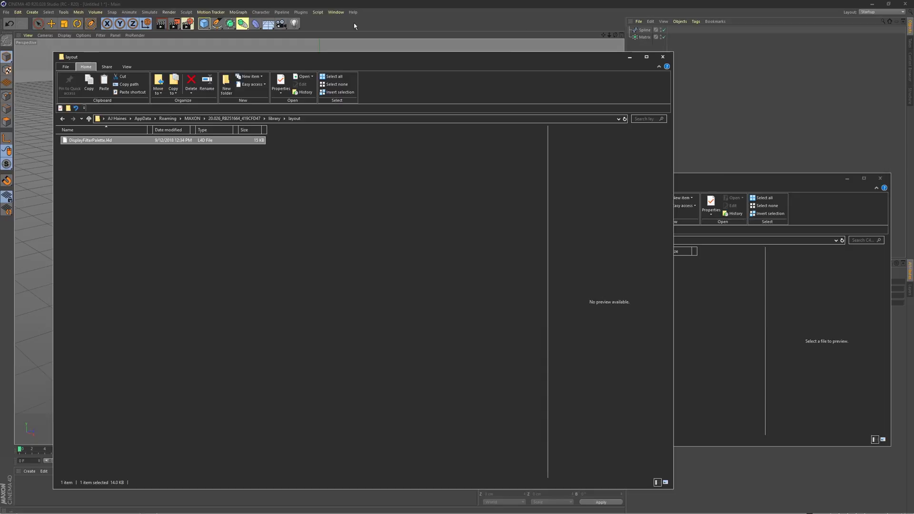
left_click(539, 15)
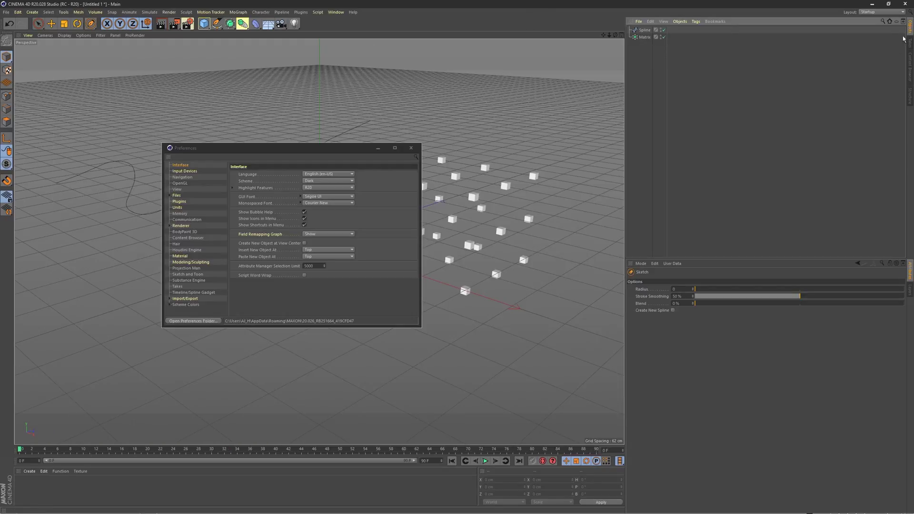
Step: Leave the Layout dropdown set to Startup
left_click(875, 13)
left_click(868, 76)
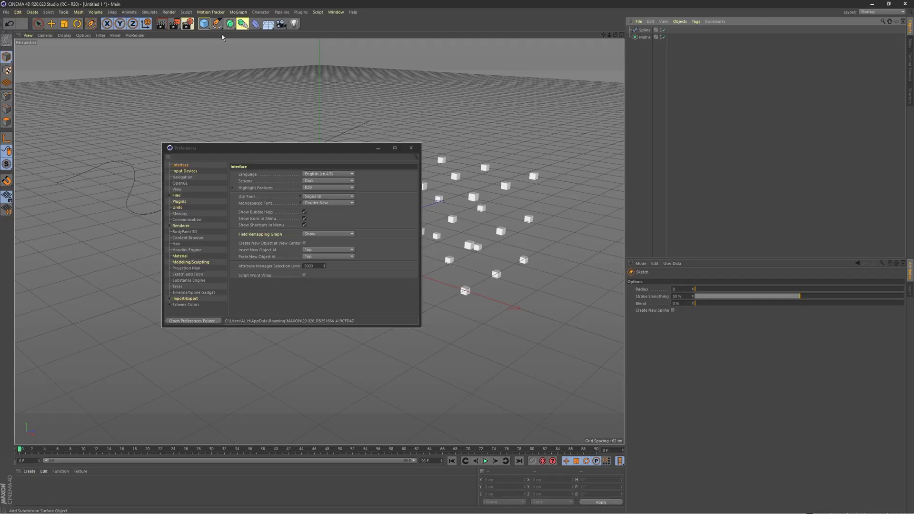